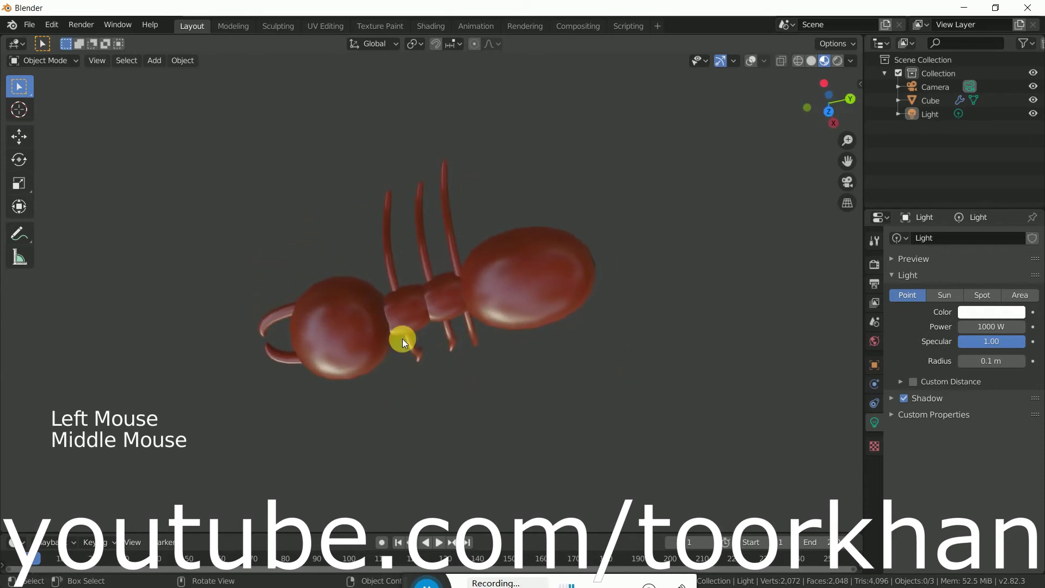
middle_drag(457, 401, 543, 238)
middle_drag(319, 269, 544, 378)
middle_drag(369, 357, 544, 325)
Step: Add a Subdivision Surface modifier to the default cube
click(443, 332)
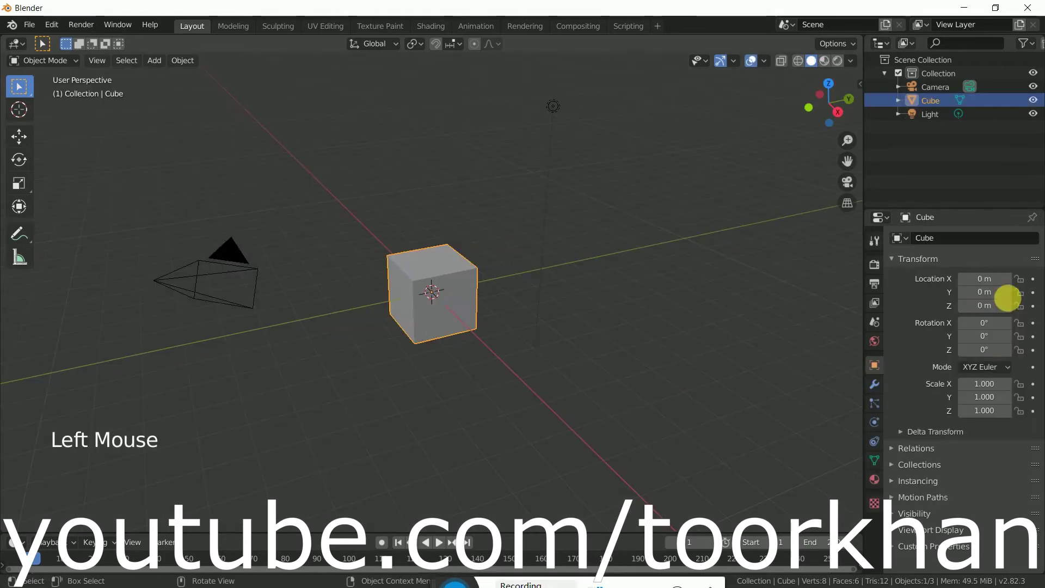
click(873, 383)
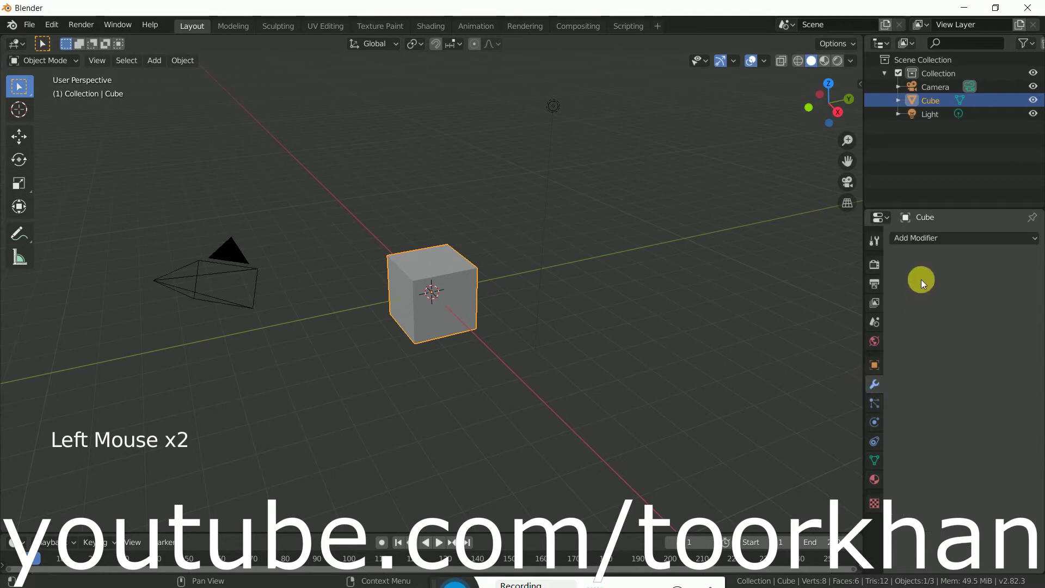
click(933, 240)
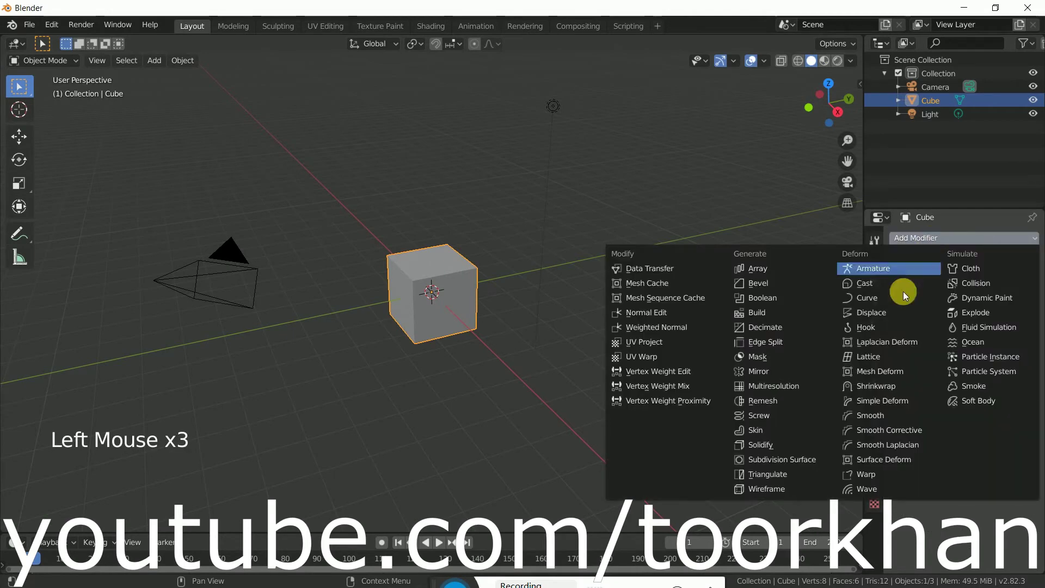
click(784, 460)
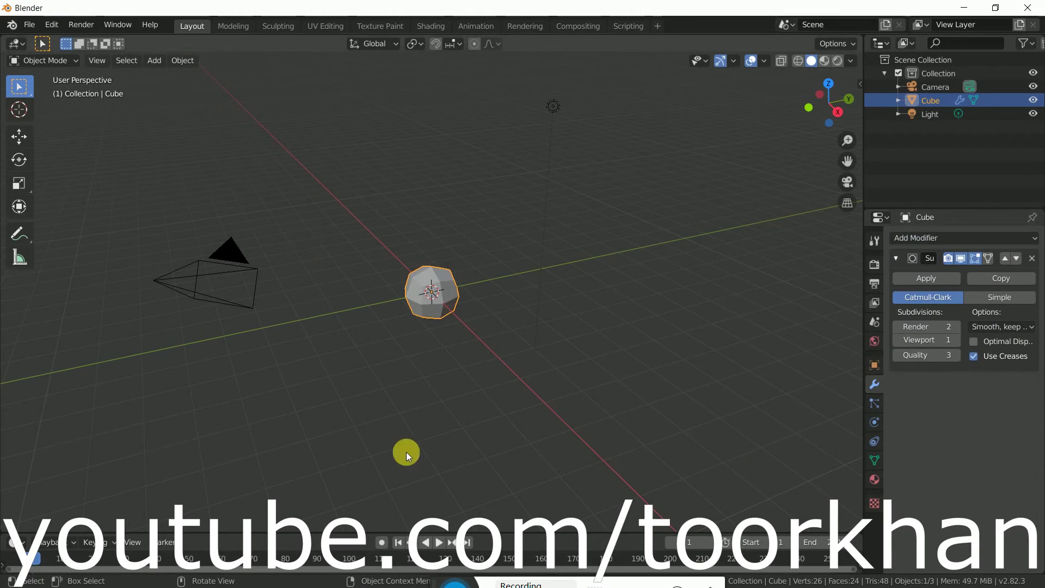
Step: Put the cube in Edit Mode and make its edit cage follow the Subdivision Surface result
click(41, 60)
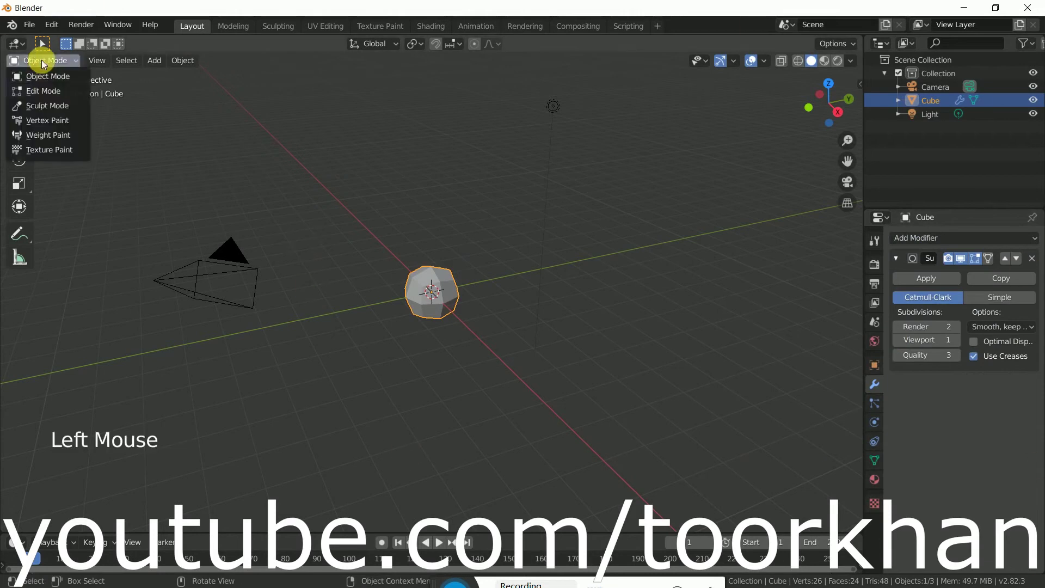
click(46, 92)
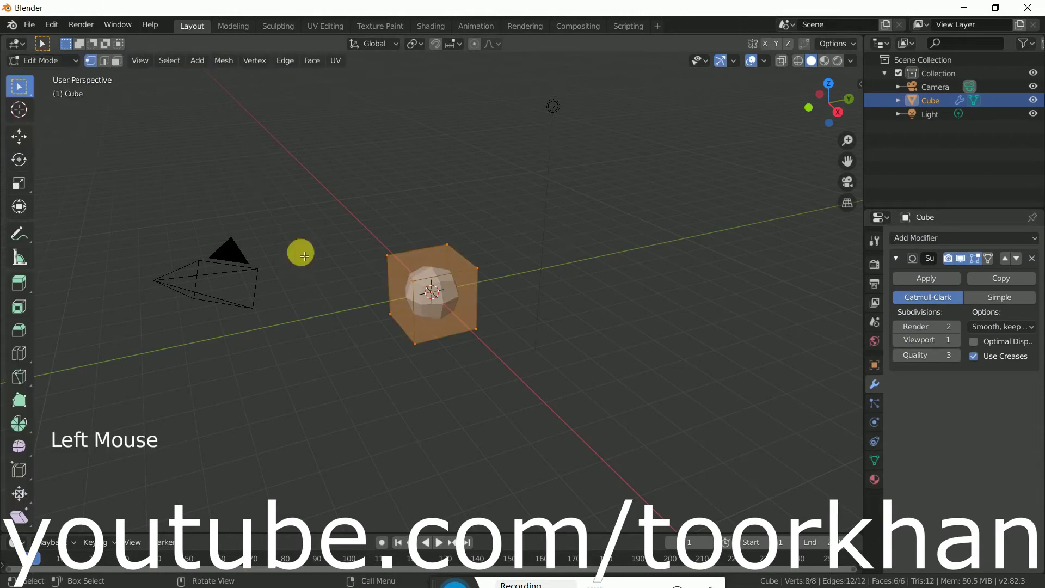
click(990, 262)
middle_drag(542, 308, 518, 296)
scroll(524, 303, up, 6)
scroll(402, 298, down, 5)
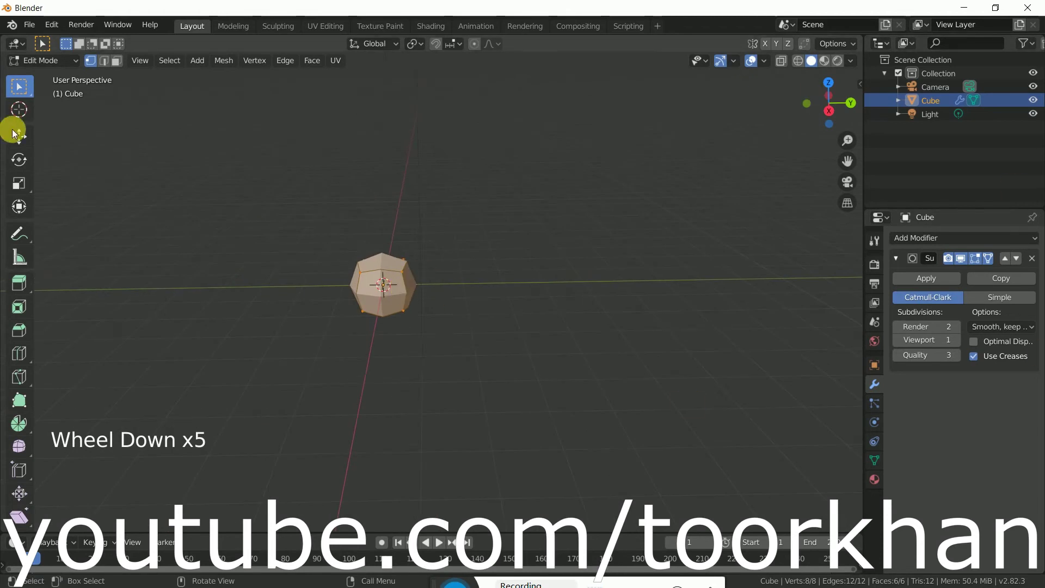
Step: Duplicate the whole cube mesh and move the copy along the Y axis beside the original using the Transform tool
click(19, 138)
click(19, 209)
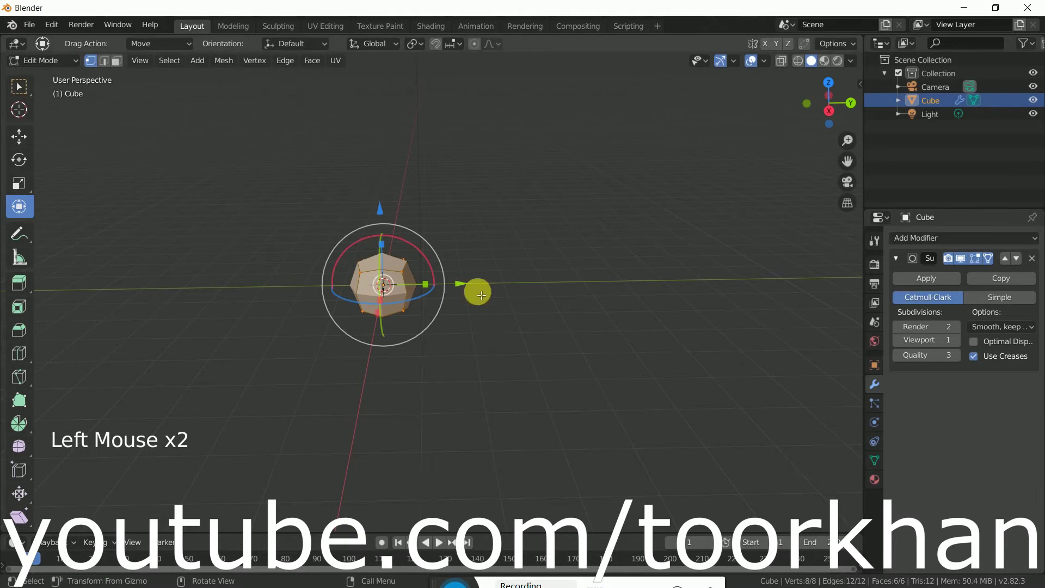
key(shift+d)
right_click(523, 296)
drag(465, 290, 518, 289)
mouse_move(542, 315)
middle_down()
mouse_move(544, 287)
mouse_move(552, 313)
middle_up()
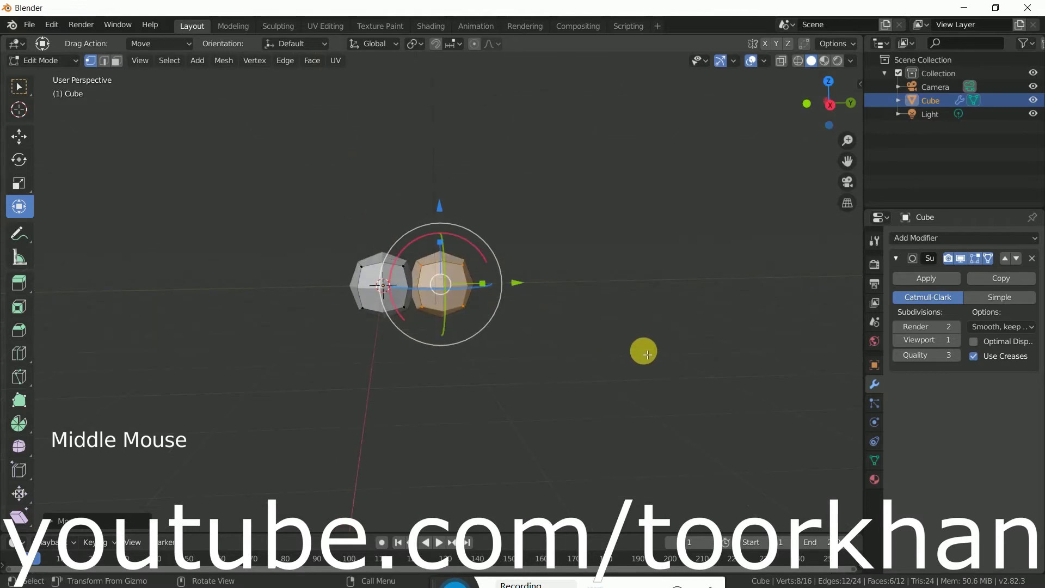
Step: Scale the copy down to roughly half size, move it against the larger head along Y, and enlarge it slightly
key(s)
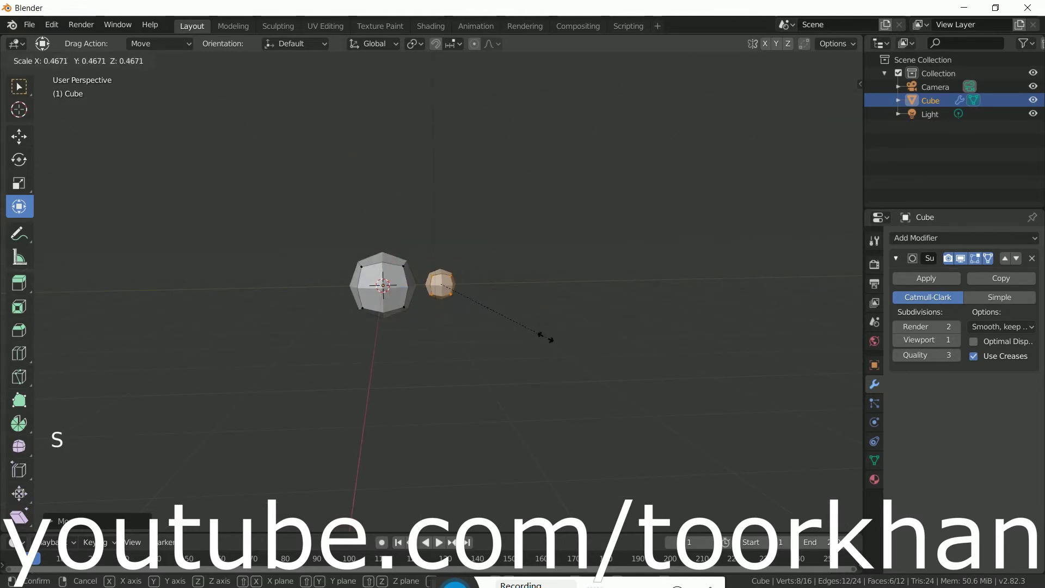
click(543, 311)
middle_drag(543, 310, 518, 279)
drag(518, 279, 507, 284)
key(s)
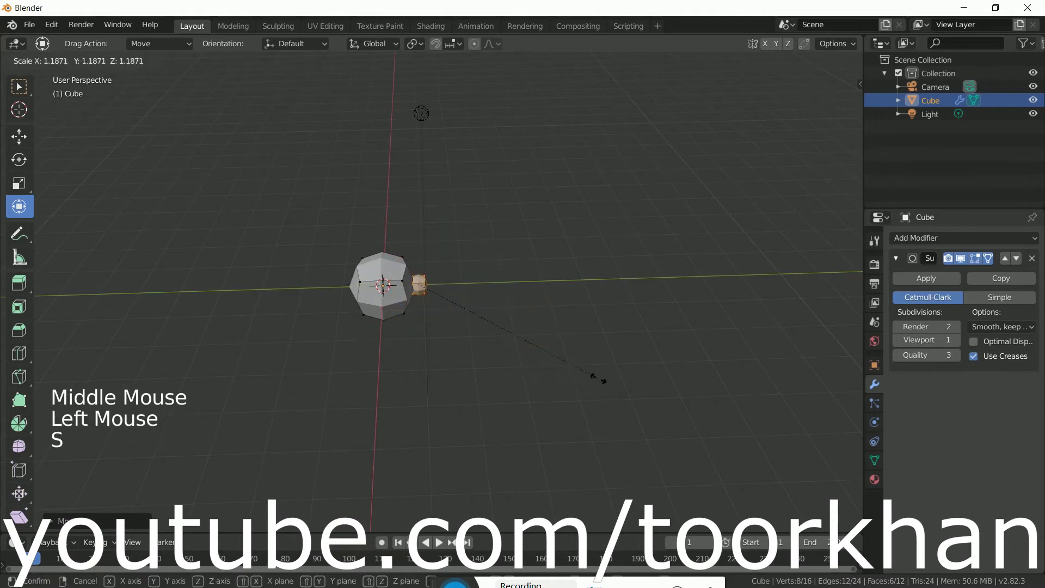
click(669, 383)
Step: In face selection, stretch the small segment's far end face outward about 0.37 m along Y and lower it along Z
middle_drag(707, 383, 501, 344)
click(577, 307)
click(440, 296)
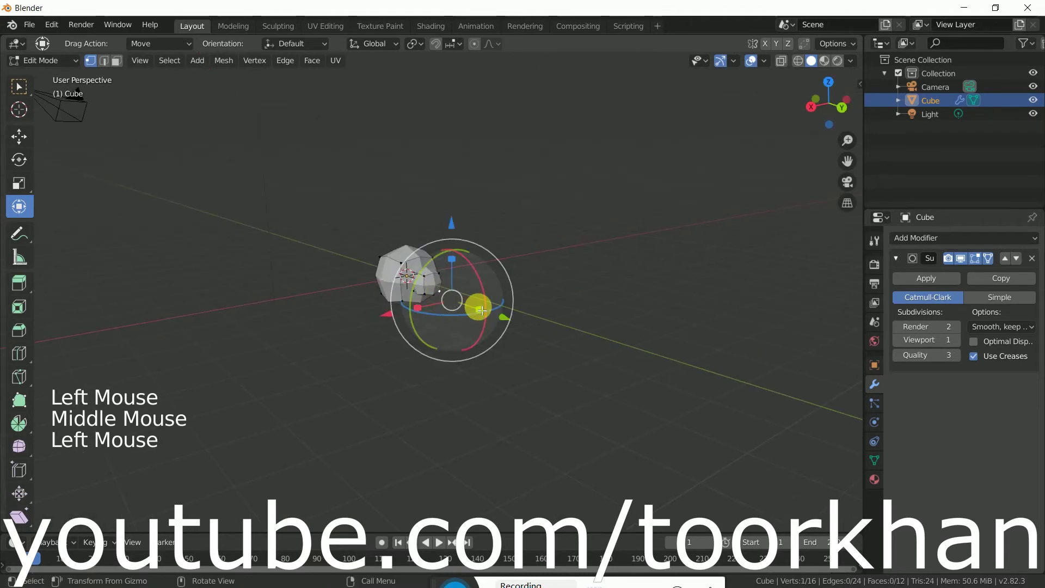
click(117, 62)
click(424, 266)
click(432, 284)
middle_drag(511, 351, 581, 345)
drag(516, 284, 535, 295)
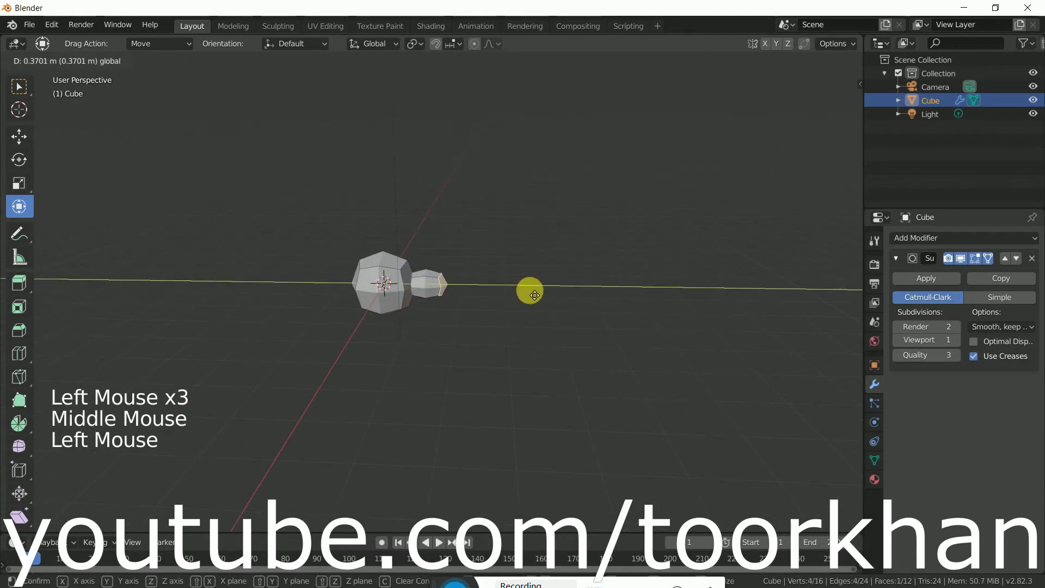
drag(452, 211, 454, 214)
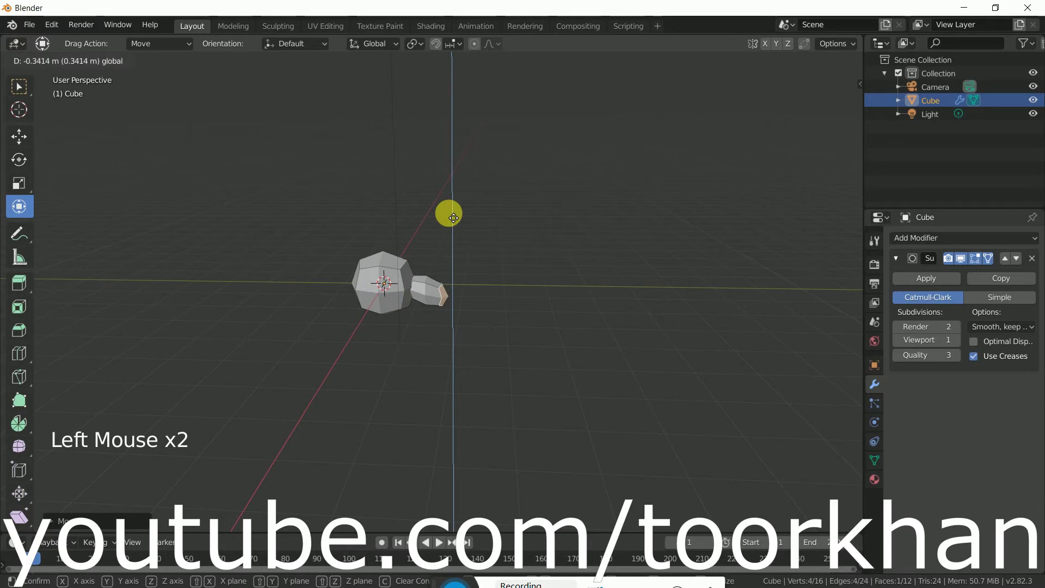
drag(453, 220, 454, 221)
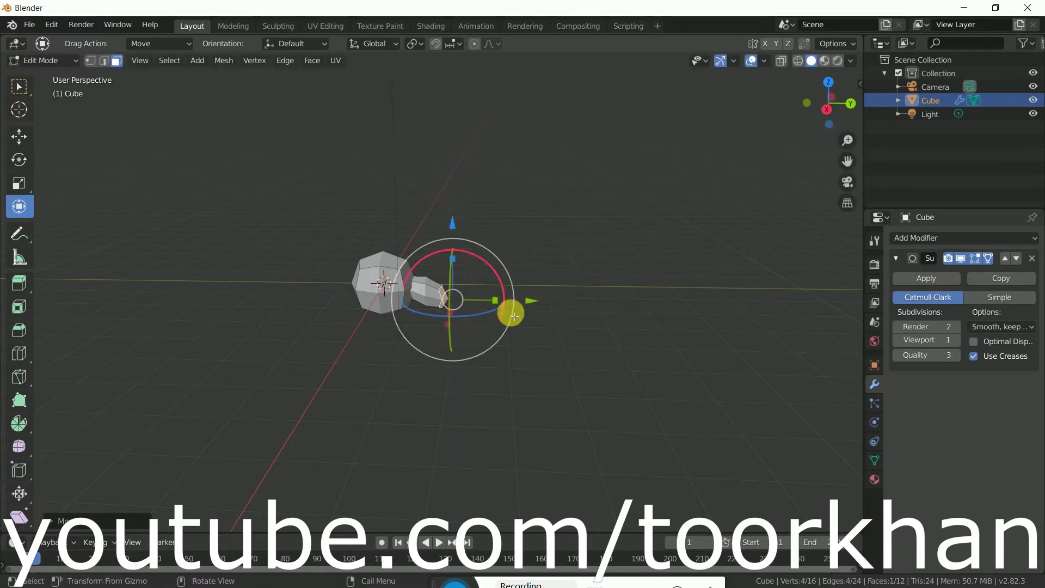
Step: Duplicate the linked small segment and place the copy behind the first, lowered and slightly overlapping, as a second body segment
scroll(528, 315, up, 6)
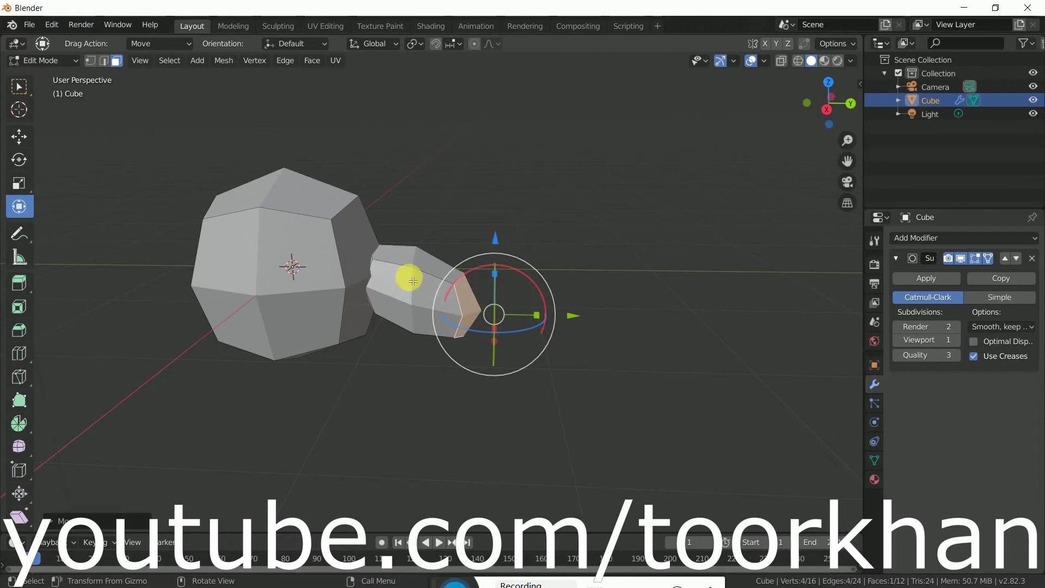
key(ctrl+l)
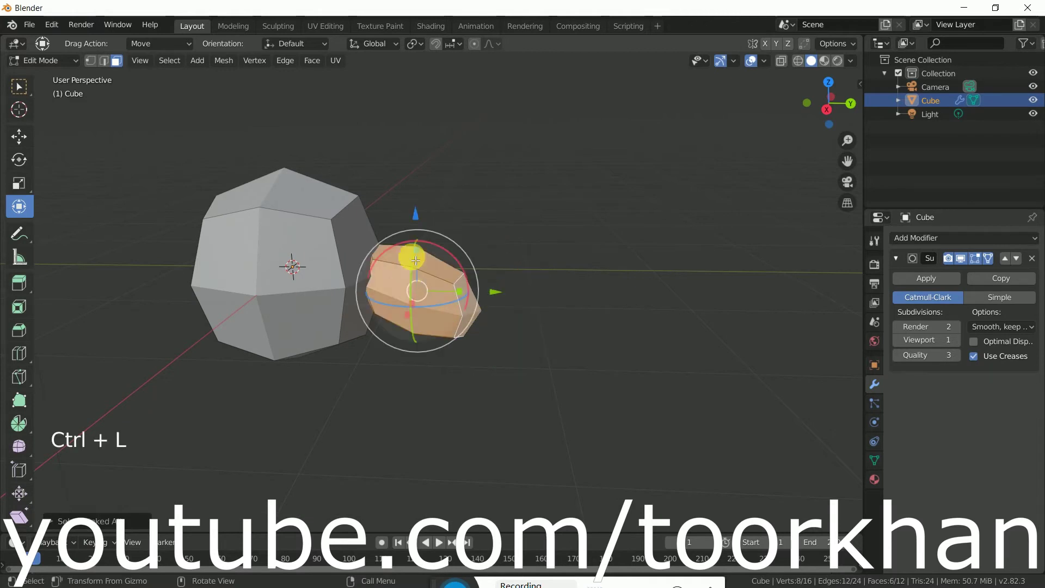
key(shift+d)
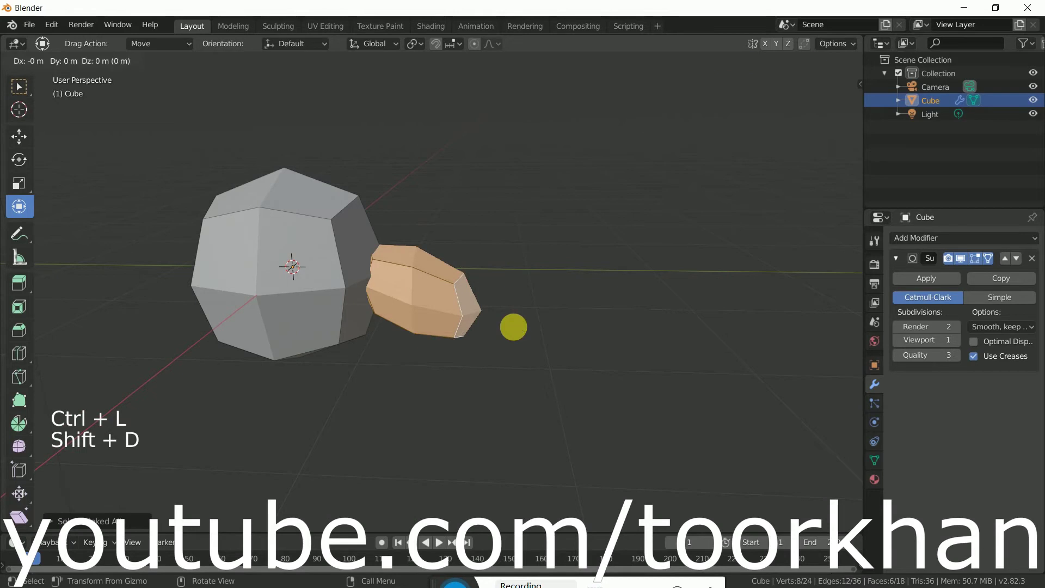
click(581, 316)
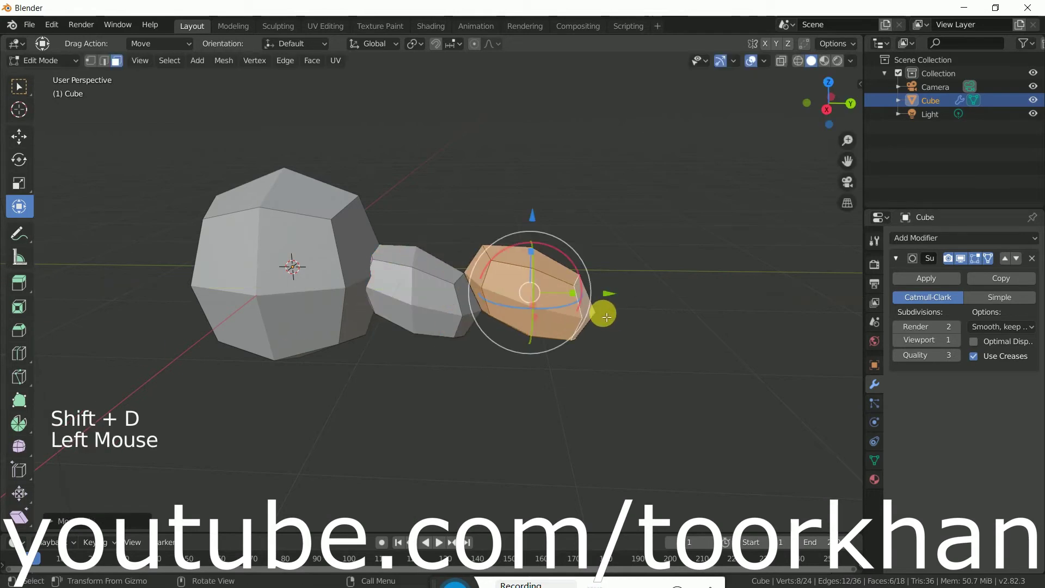
drag(525, 222, 526, 250)
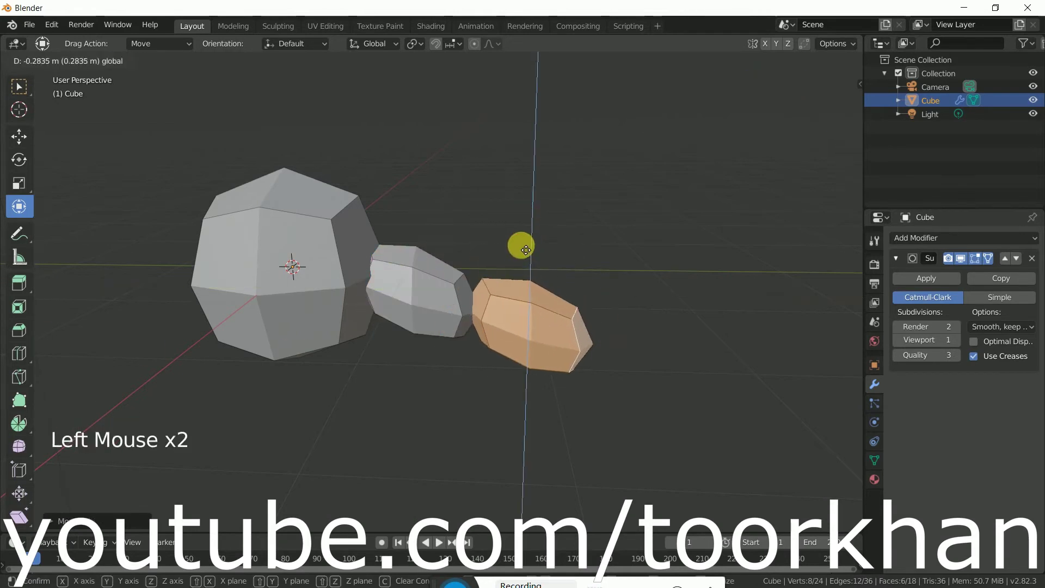
drag(618, 334, 578, 325)
drag(514, 260, 507, 251)
Step: Duplicate the linked head mesh and position the copy behind the two small segments along Y, lowered as the abdomen
middle_drag(544, 369, 576, 386)
click(262, 317)
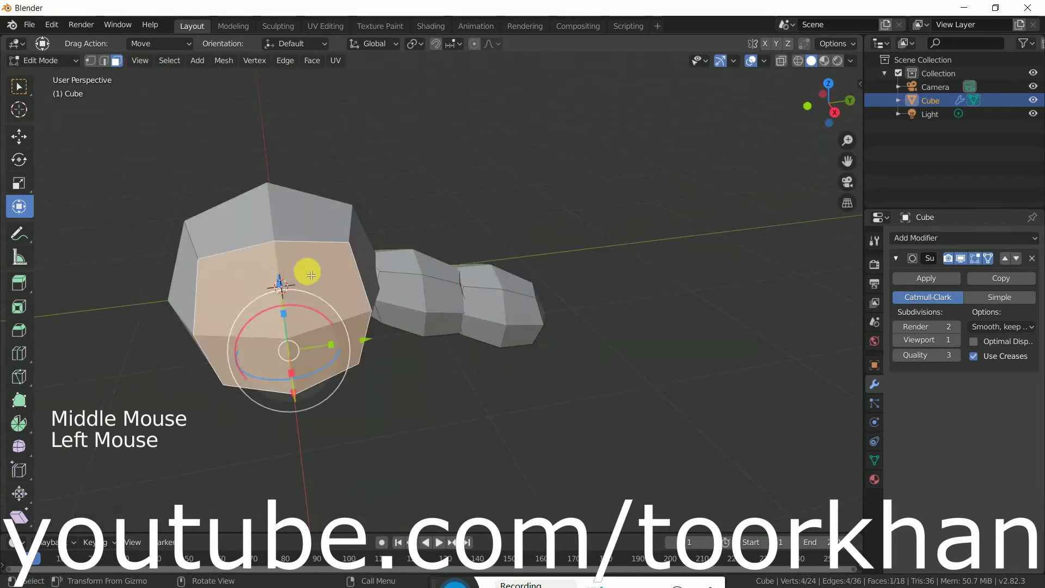
key(ctrl)
key(ctrl+l)
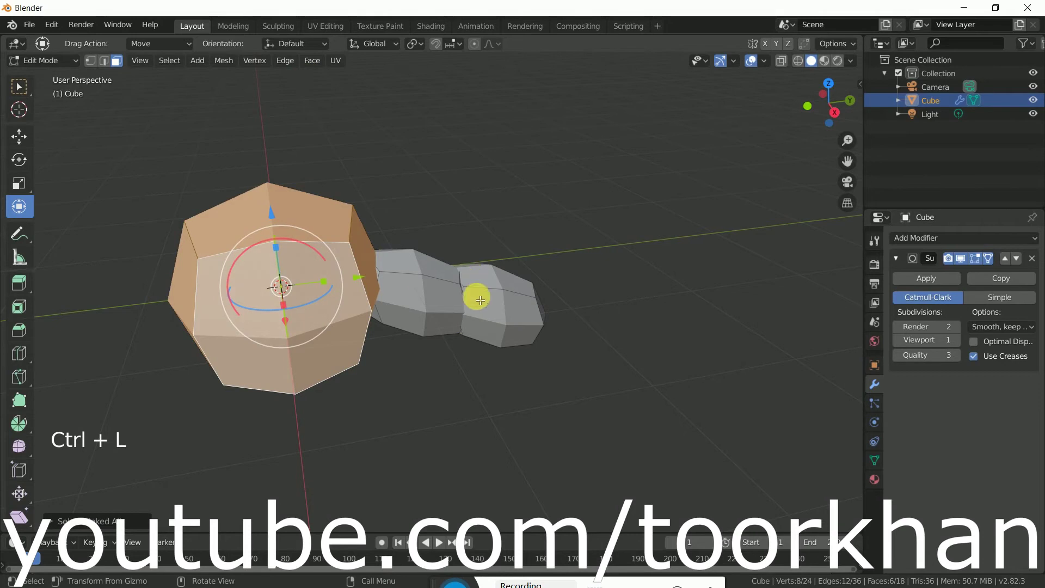
scroll(480, 300, down, 2)
key(shift+d)
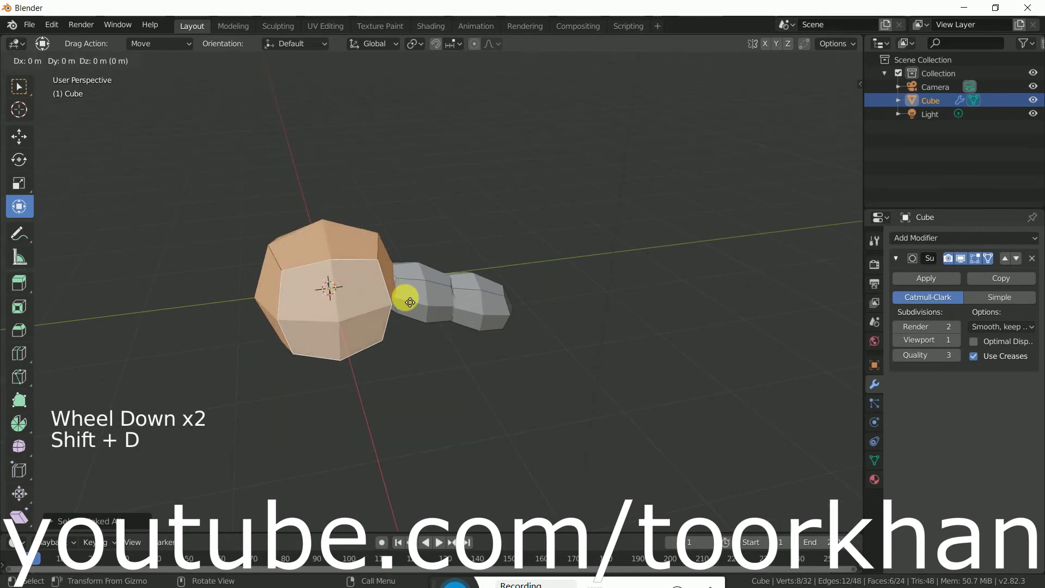
drag(414, 289, 627, 296)
drag(556, 183, 545, 217)
Step: Lengthen the abdomen by moving its rear end face outward along Y, and clear the selection
middle_drag(607, 338, 585, 313)
click(670, 390)
middle_drag(670, 390, 694, 415)
click(598, 365)
drag(697, 305, 743, 301)
mouse_move(473, 343)
middle_down()
mouse_move(525, 389)
mouse_move(570, 390)
mouse_move(442, 381)
mouse_move(479, 360)
middle_up()
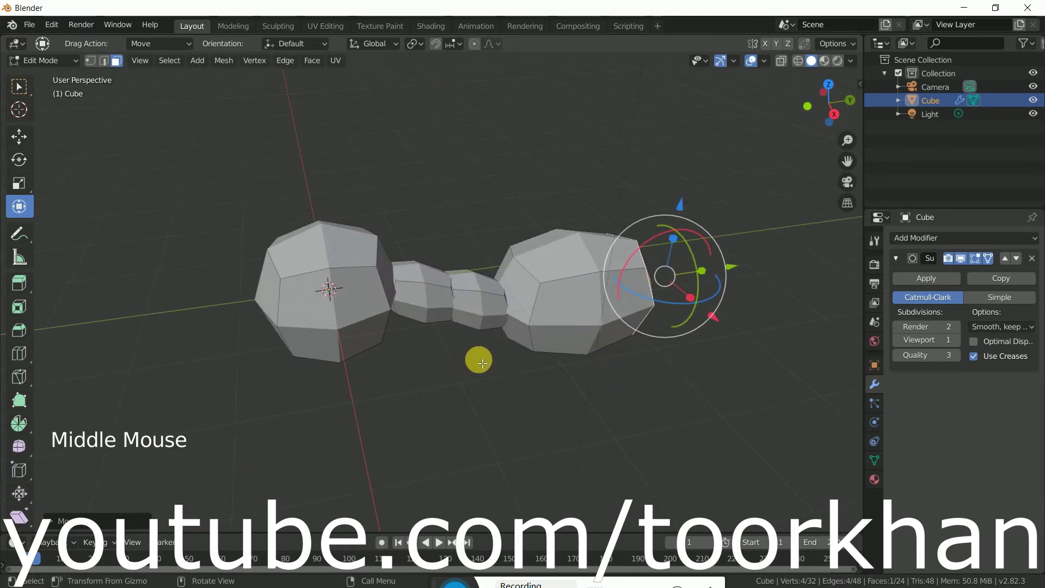
click(455, 362)
Step: Duplicate the head's front face, scale the copy down to about 0.18, and move it sideways along X
middle_drag(321, 380, 431, 339)
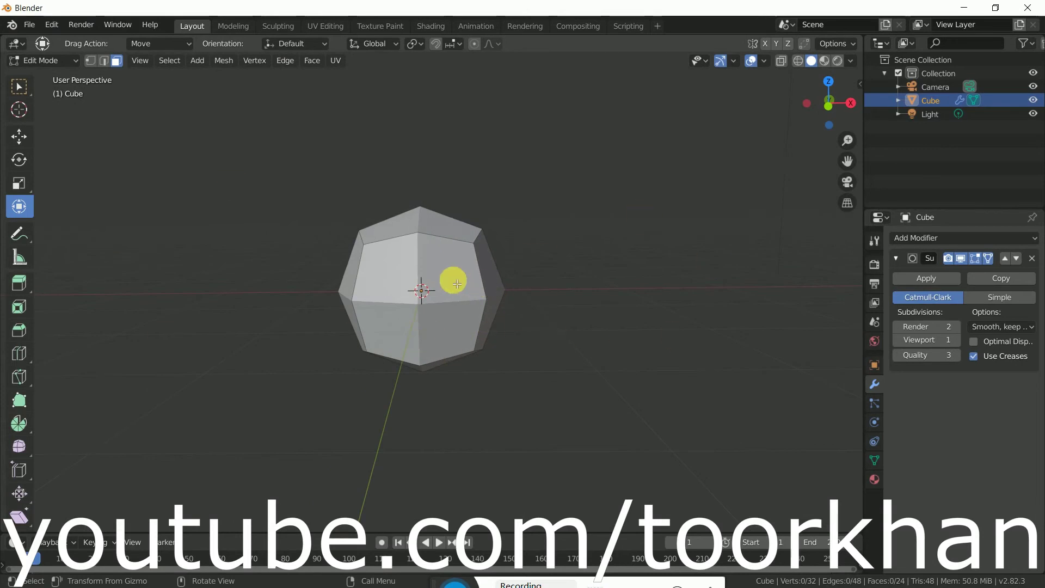
click(412, 307)
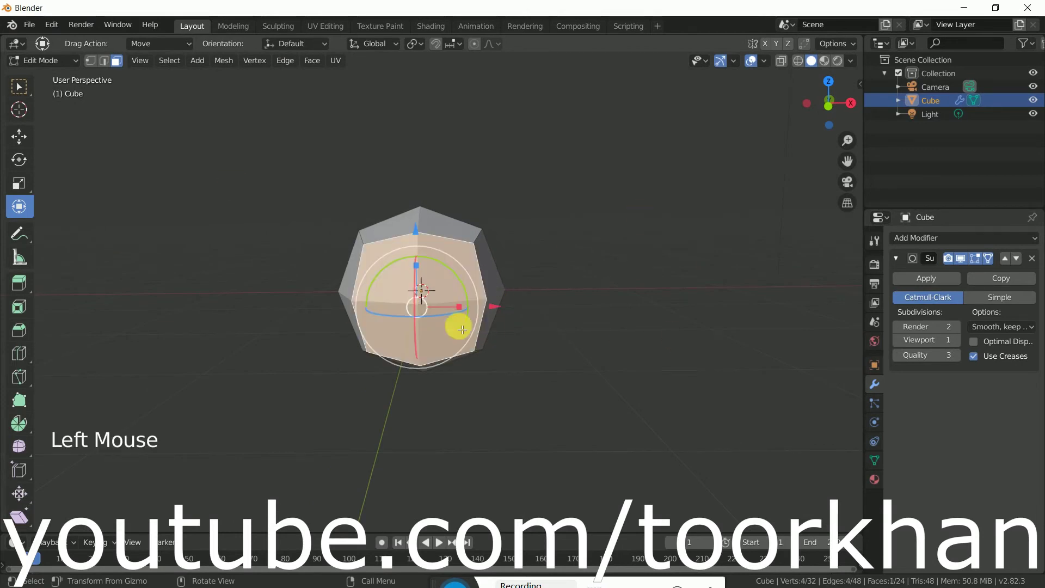
key(shift+d)
click(462, 303)
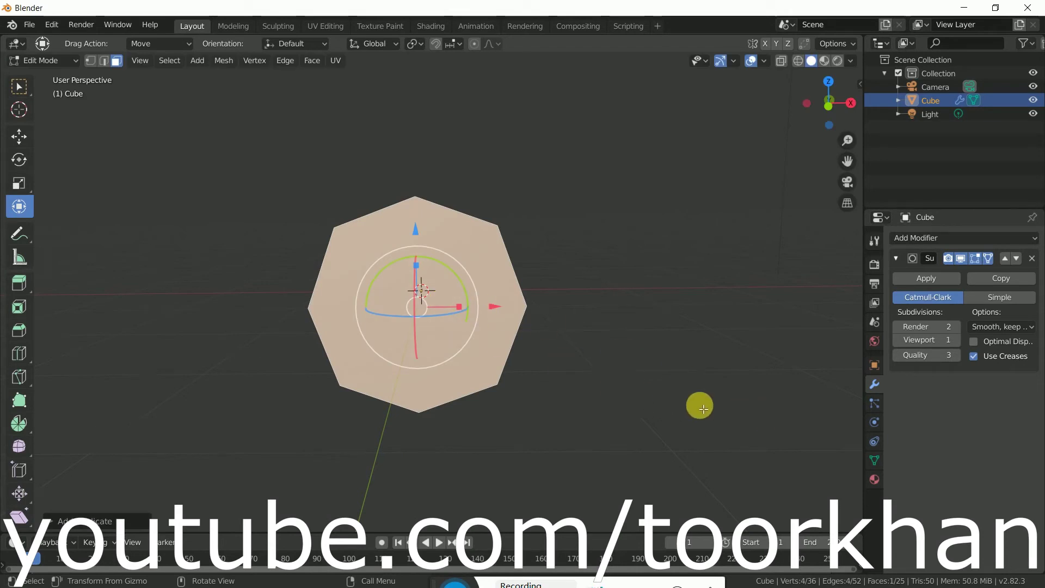
key(s)
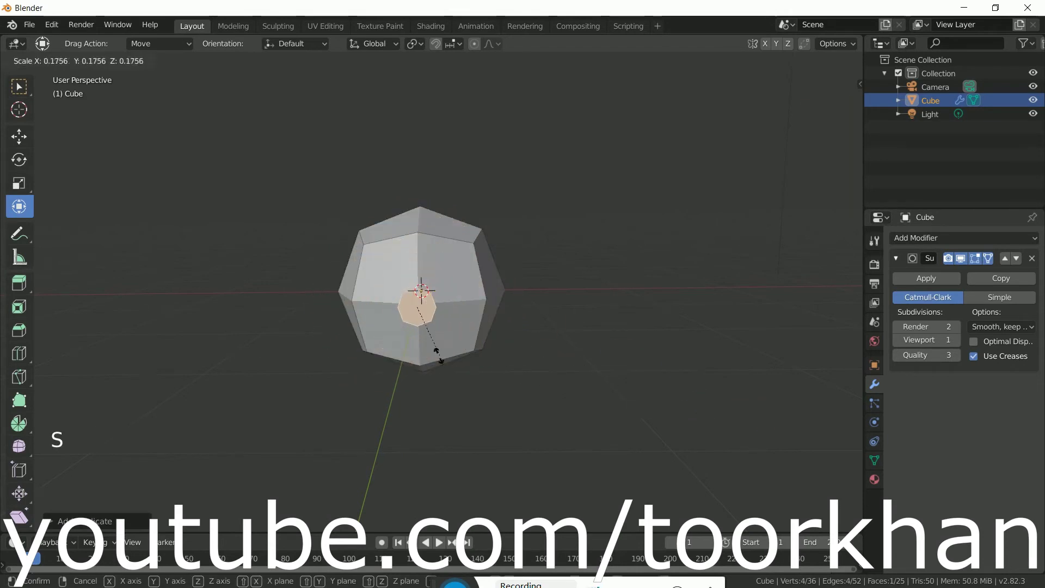
click(454, 342)
drag(502, 309, 560, 312)
Step: Move the small face back against the head along Y and extrude it forward about 1.4 m to start a mandible
middle_drag(561, 313, 481, 348)
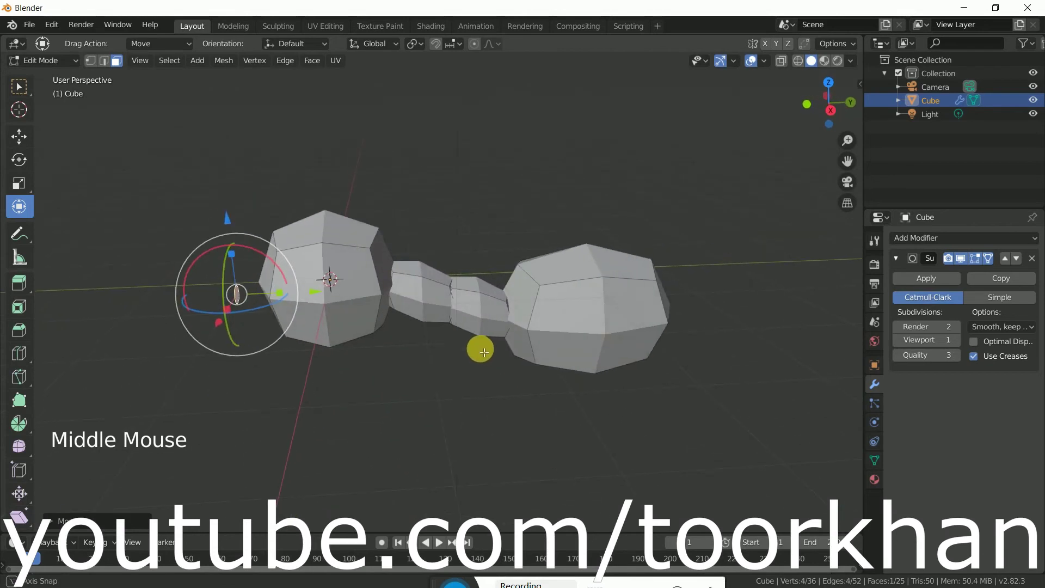
drag(312, 294, 393, 295)
key(e)
click(373, 340)
drag(401, 294, 381, 293)
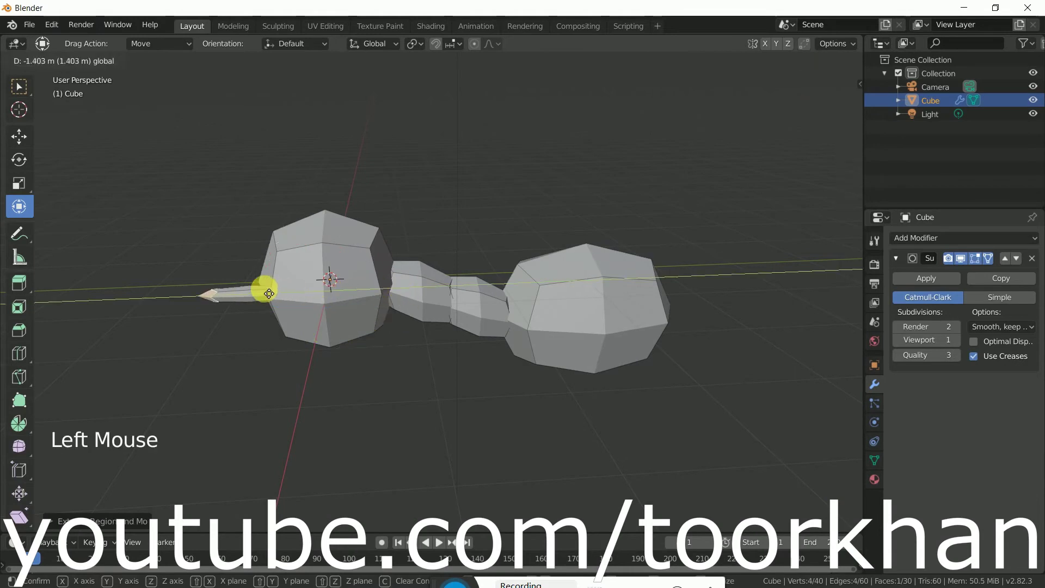
drag(269, 294, 269, 298)
Step: Extrude the mandible's tip again, rotate the new end and move it inward to curve it toward the head's centre line
middle_drag(268, 298, 527, 479)
scroll(536, 474, down, 3)
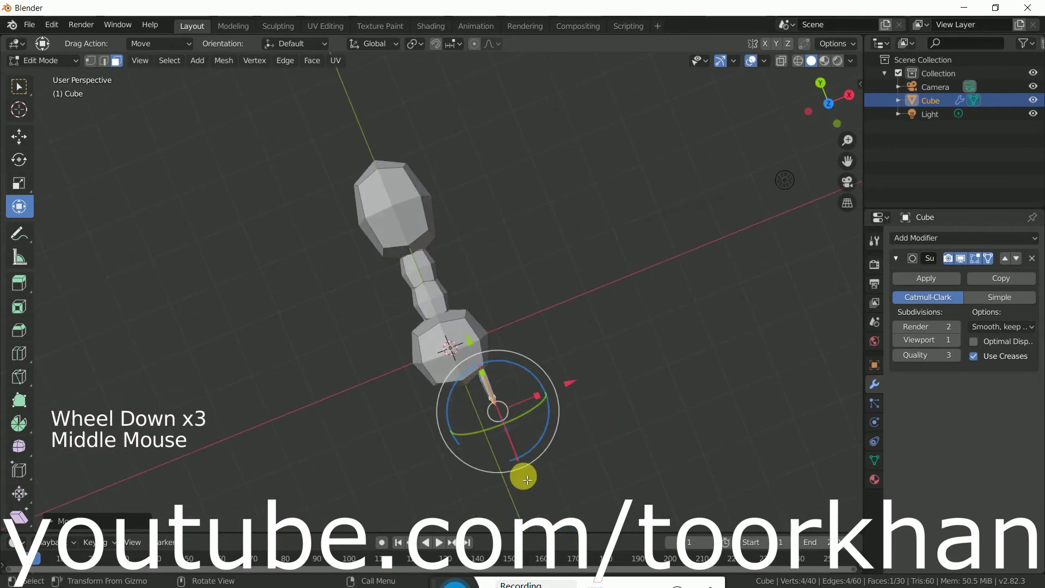
key(e)
click(521, 467)
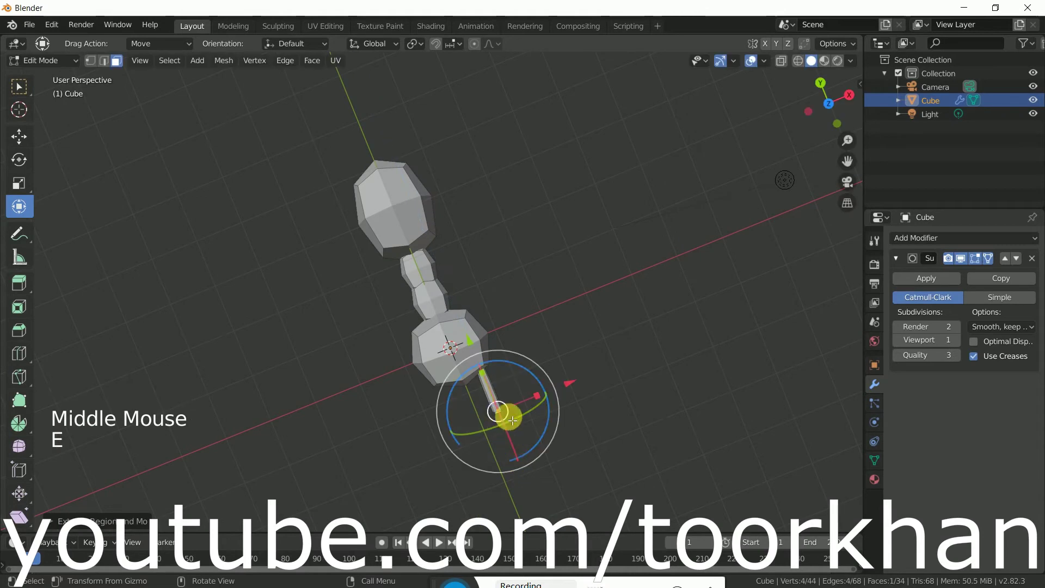
drag(544, 430, 488, 426)
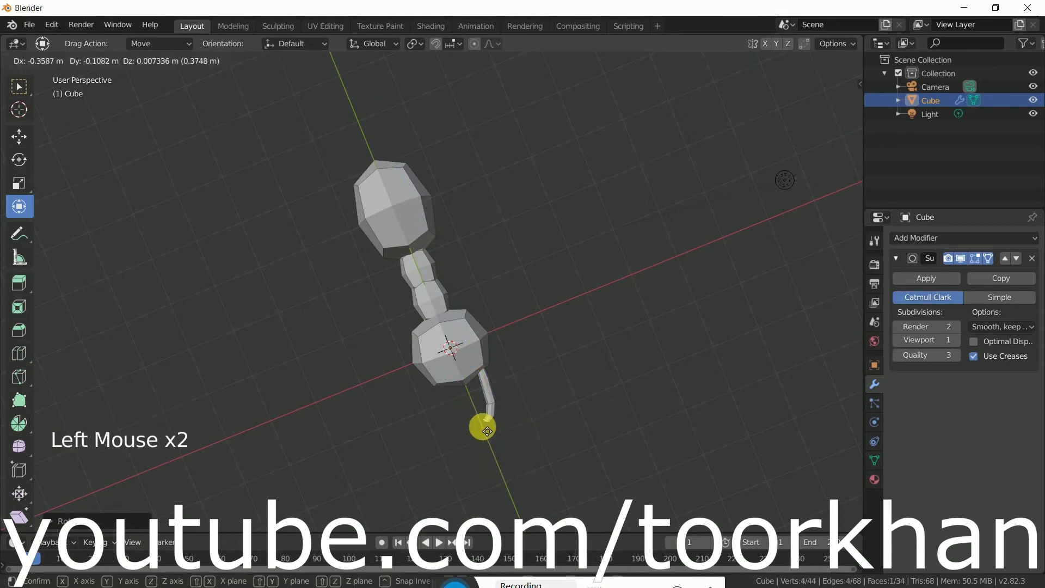
drag(482, 432, 485, 429)
Step: Duplicate the whole mandible and move the copy along X to the opposite side of the head
middle_drag(581, 420, 553, 359)
scroll(624, 356, down, 4)
scroll(555, 358, up, 6)
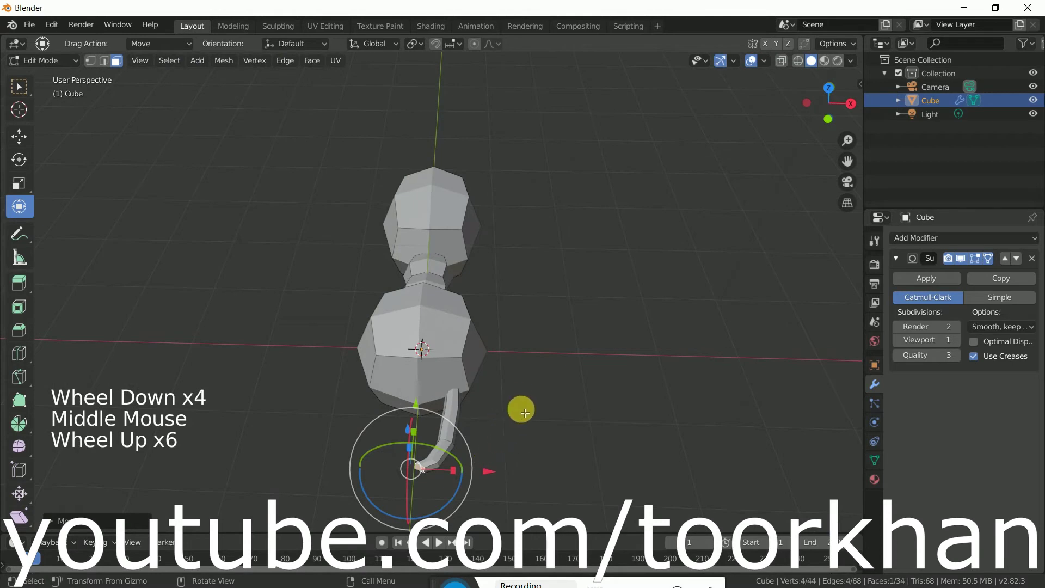
key(ctrl+l)
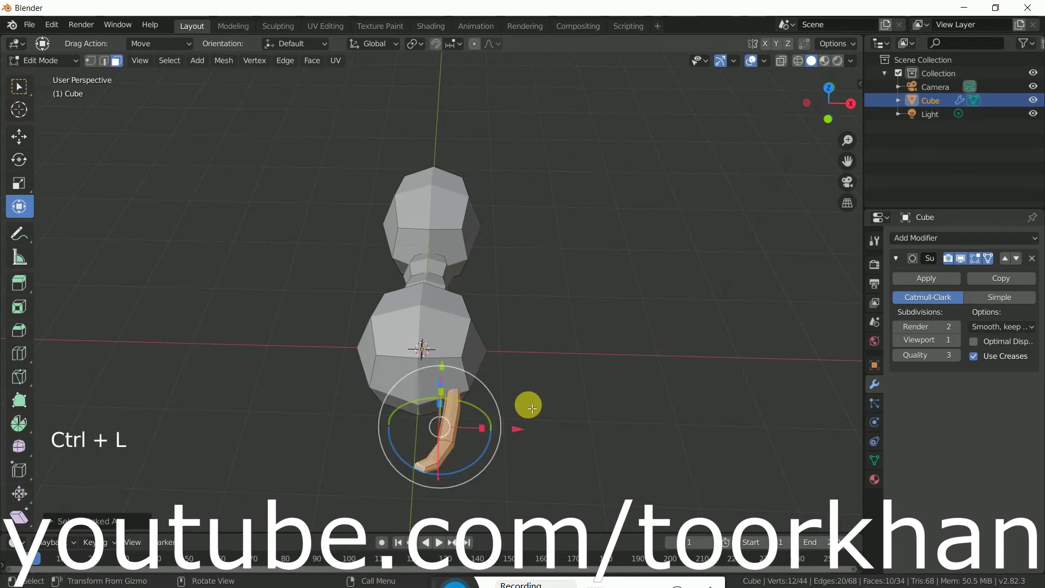
key(shift+d)
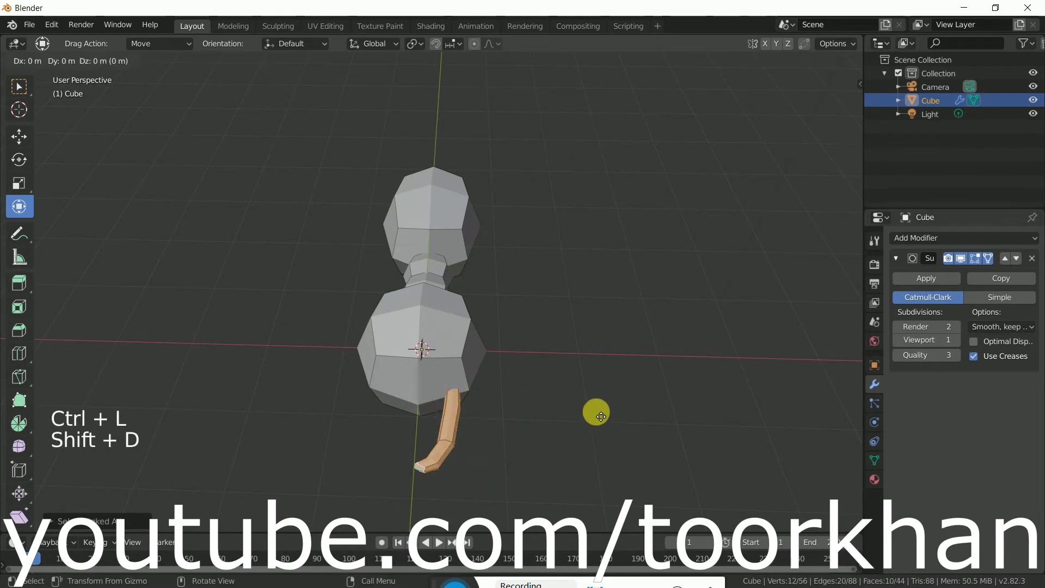
drag(519, 433, 436, 432)
Step: Rotate the copied mandible about Y so its tip curves inward, and shift it slightly along X
drag(391, 403, 403, 496)
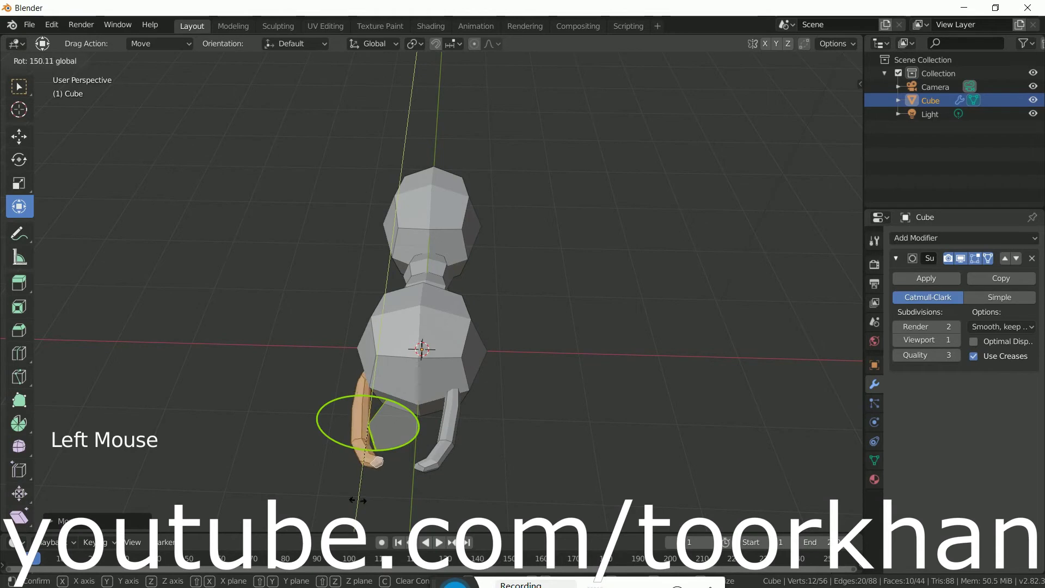
drag(301, 493, 413, 455)
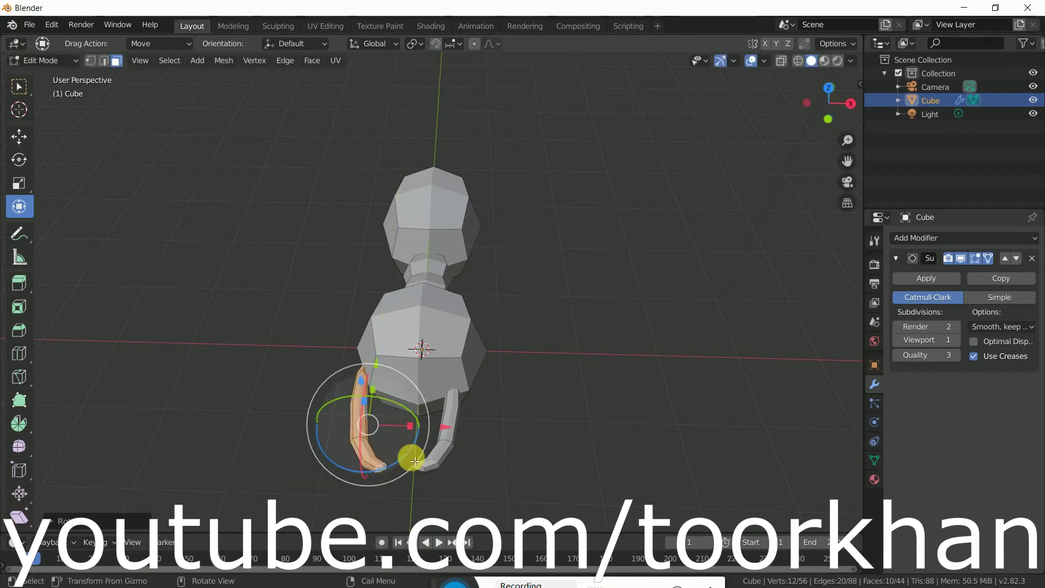
drag(455, 427, 464, 426)
Step: Select both complete mandibles, move them back along Y into the head, and clear the selection
middle_drag(518, 469, 502, 303)
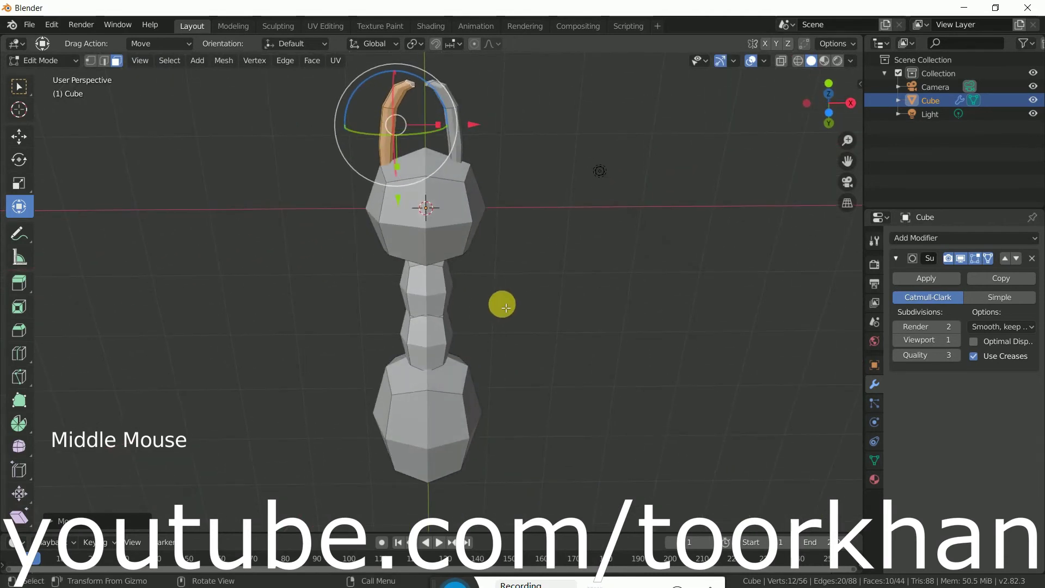
shift+middle_drag(509, 235, 518, 375)
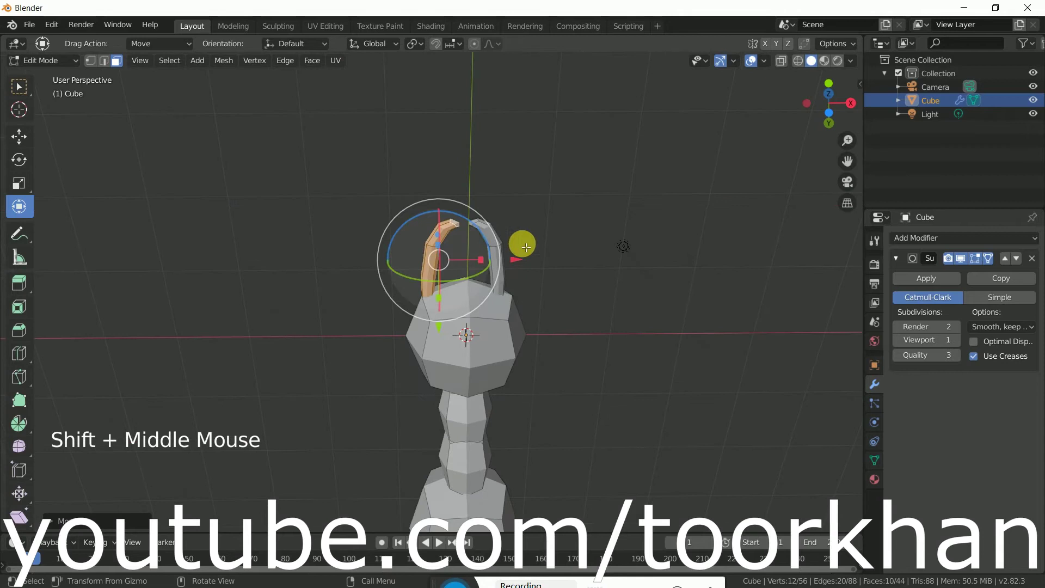
scroll(522, 243, up, 4)
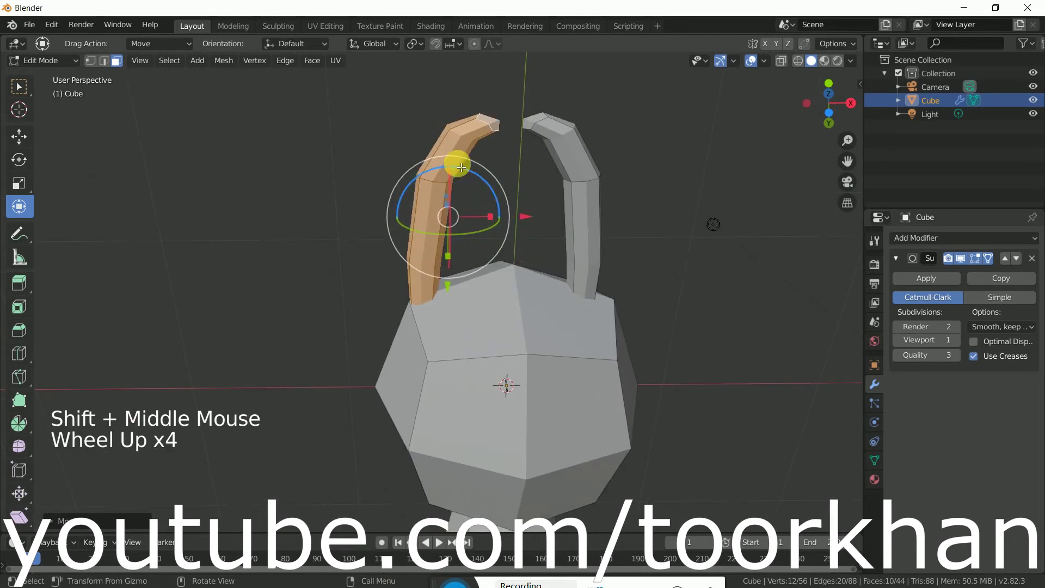
shift+click(581, 162)
key(ctrl+l)
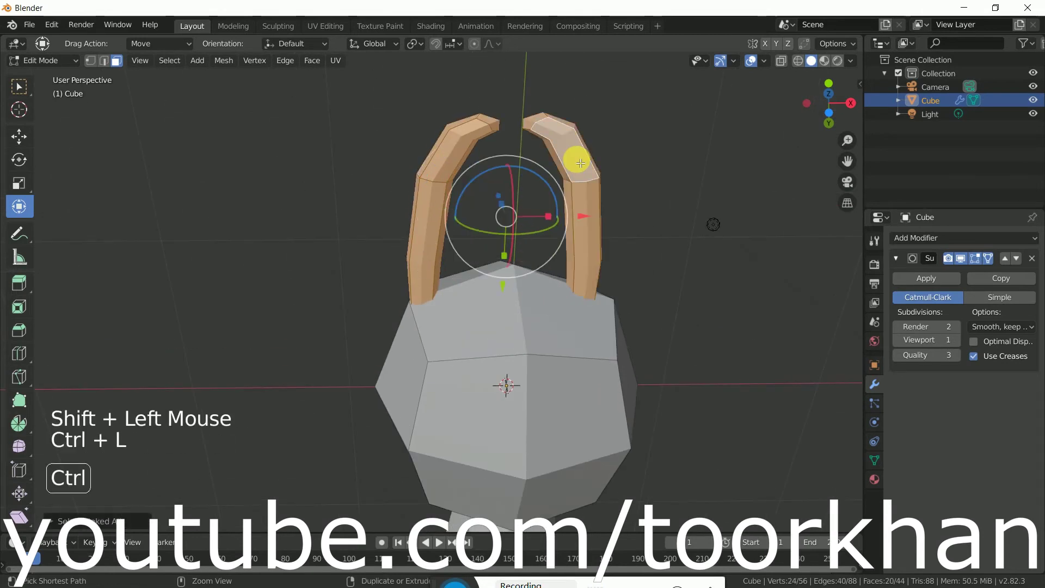
middle_drag(548, 310, 506, 273)
drag(503, 254, 542, 248)
middle_drag(544, 245, 556, 436)
scroll(569, 414, down, 4)
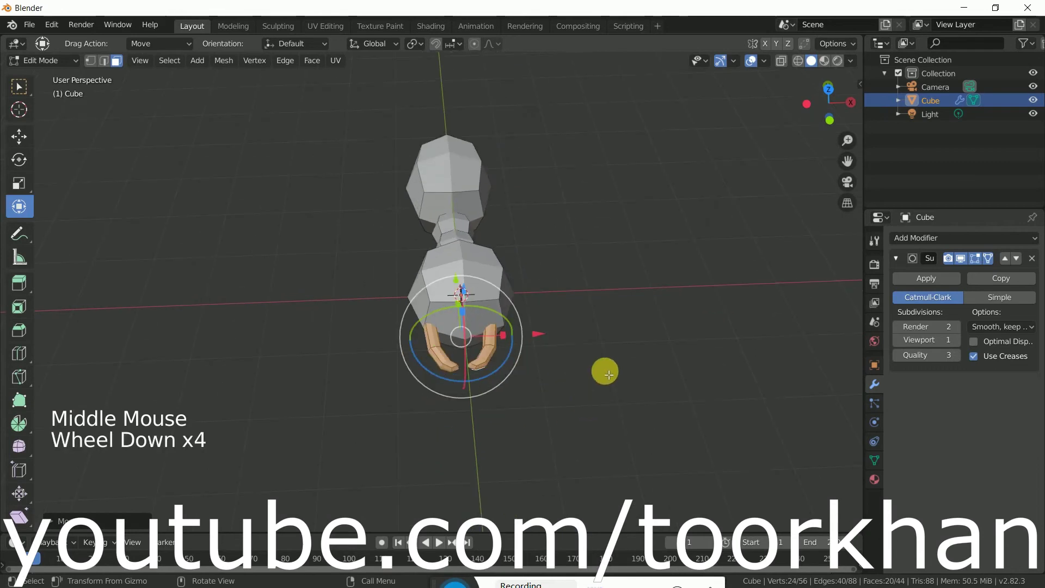
click(599, 390)
Step: Duplicate the large face on the side of the head and scale the copy down to a small leg cross-section
middle_drag(595, 390, 473, 345)
shift+middle_drag(616, 397, 287, 343)
click(287, 343)
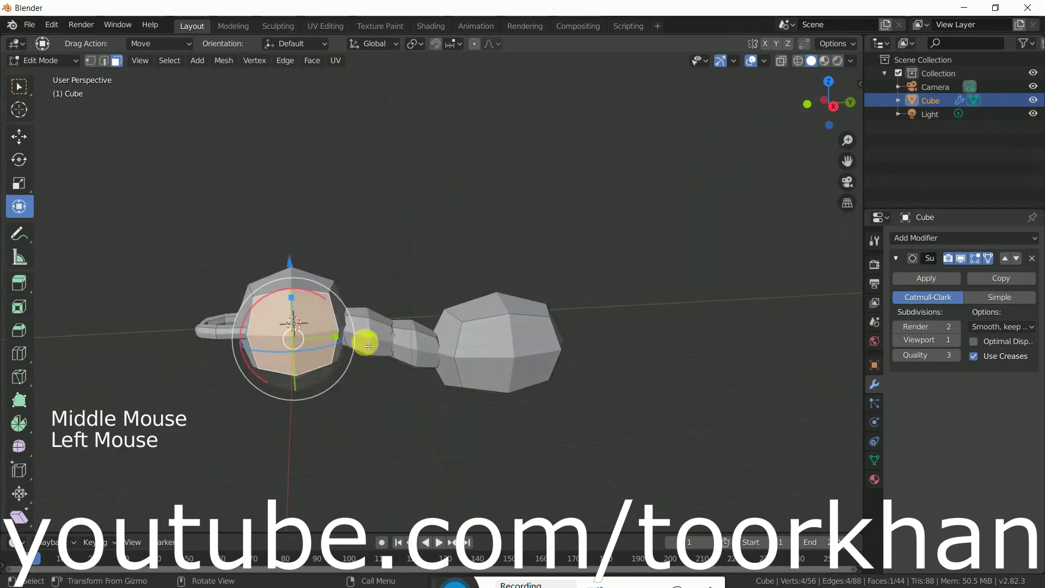
key(shift+d)
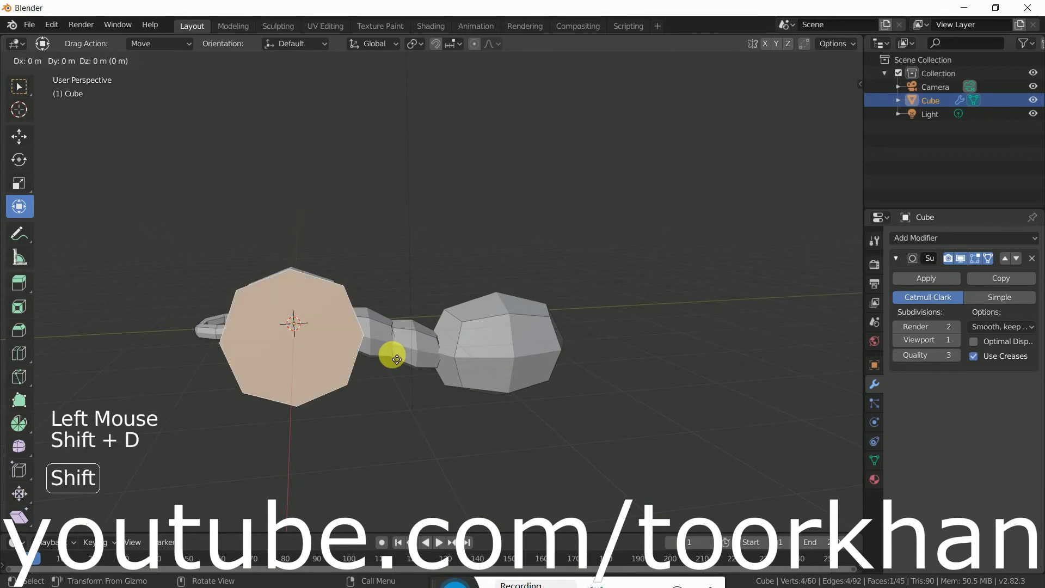
right_click(392, 355)
key(s)
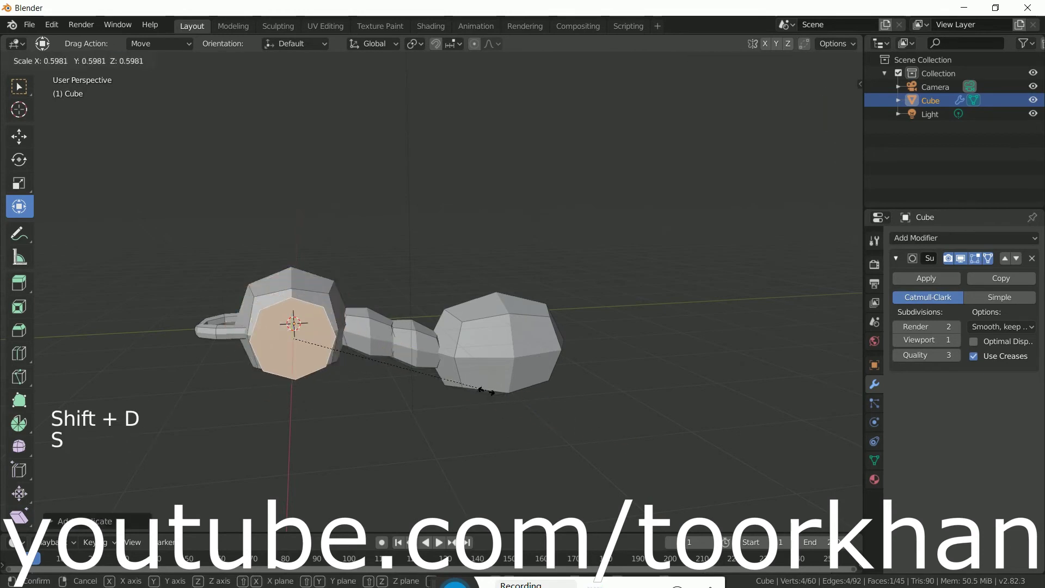
click(318, 347)
Step: Position the small face beside the front body segment by moving it along Y, Z and X
drag(350, 333, 392, 346)
drag(390, 252, 369, 263)
middle_drag(462, 334, 292, 322)
drag(291, 321, 366, 322)
middle_drag(397, 333, 422, 284)
drag(398, 241, 393, 246)
middle_drag(392, 353, 443, 299)
Step: Extrude the small face outward along X as the first leg segment and tilt its end face
key(e)
click(449, 305)
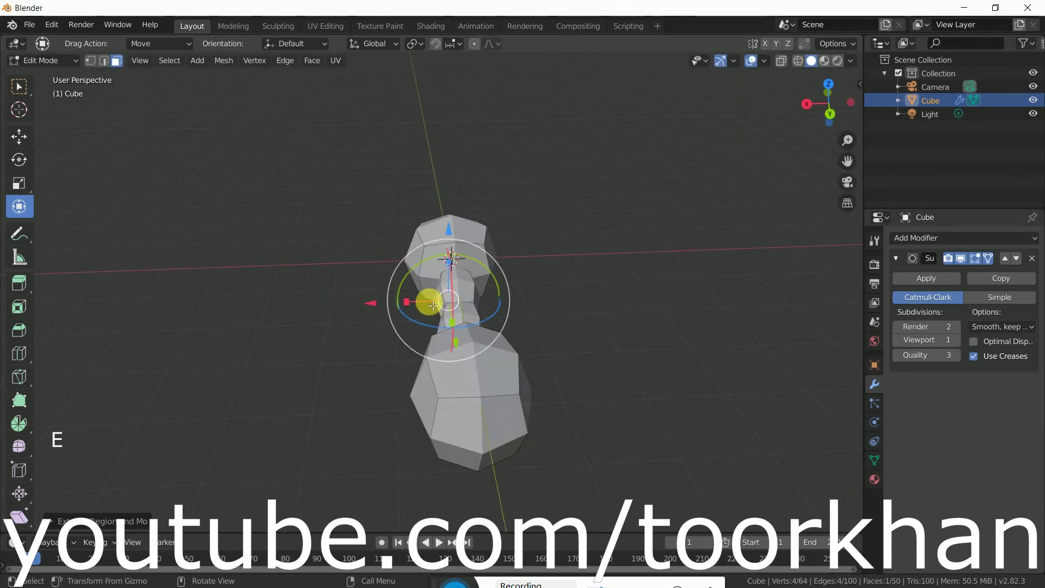
drag(372, 310, 296, 311)
middle_click(397, 392)
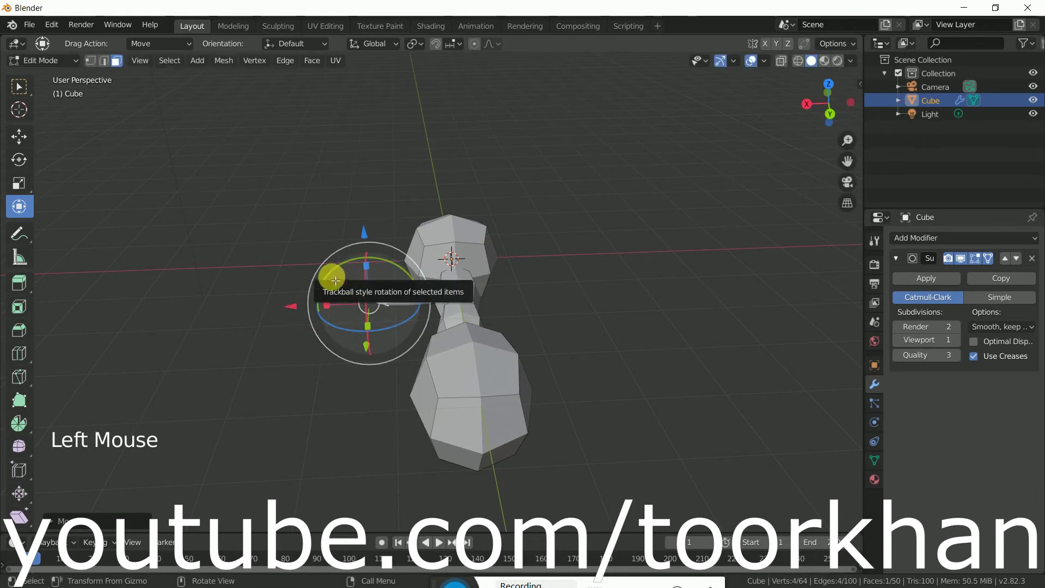
drag(330, 266, 349, 300)
Step: Extrude a second leg segment from the tilted end and lower its end along Z
key(e)
click(352, 366)
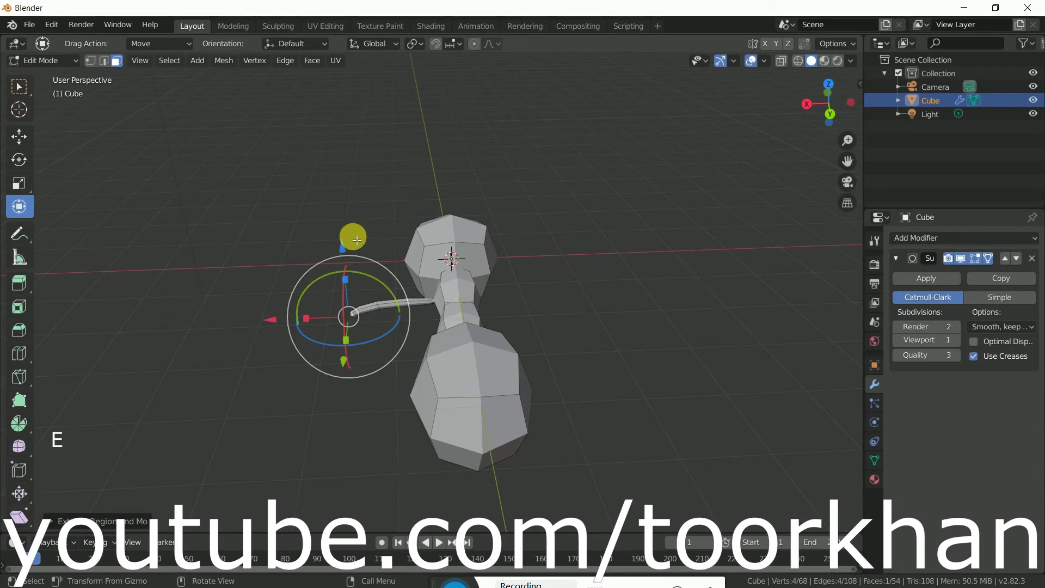
drag(350, 234, 347, 262)
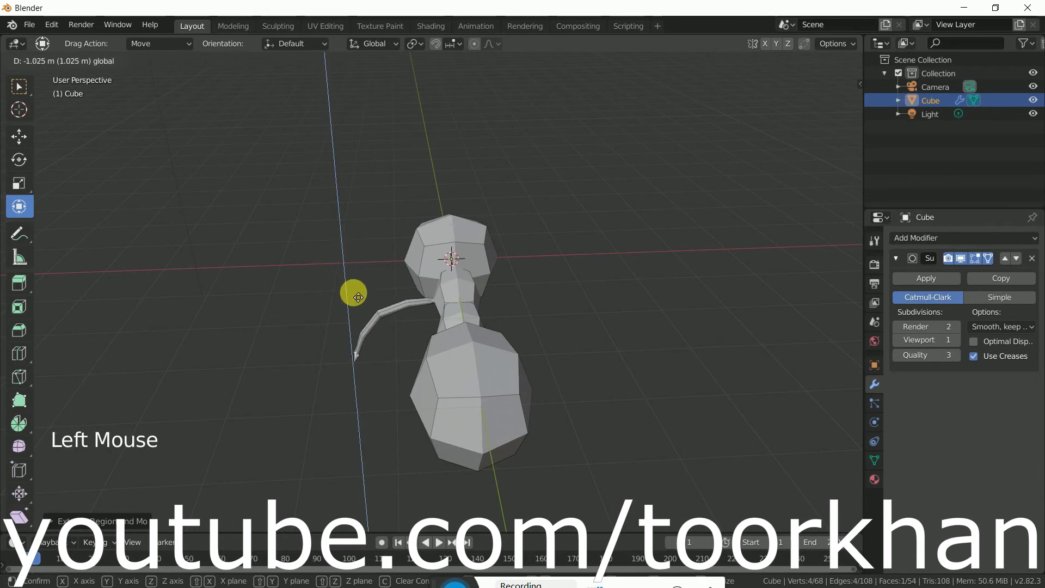
drag(359, 297, 378, 354)
Step: Extrude a third leg segment from the tip, adjust its end along X, and clear the selection
mouse_move(378, 354)
middle_down()
mouse_move(523, 362)
mouse_move(539, 334)
mouse_move(369, 367)
middle_up()
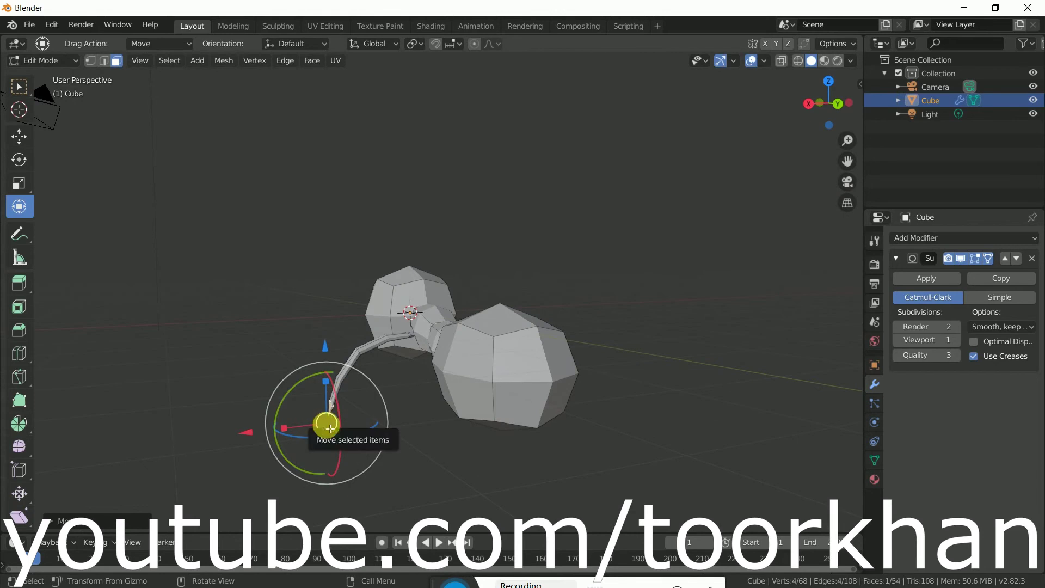
key(e)
click(303, 424)
click(225, 449)
middle_drag(364, 441, 567, 439)
drag(677, 474, 628, 458)
click(540, 433)
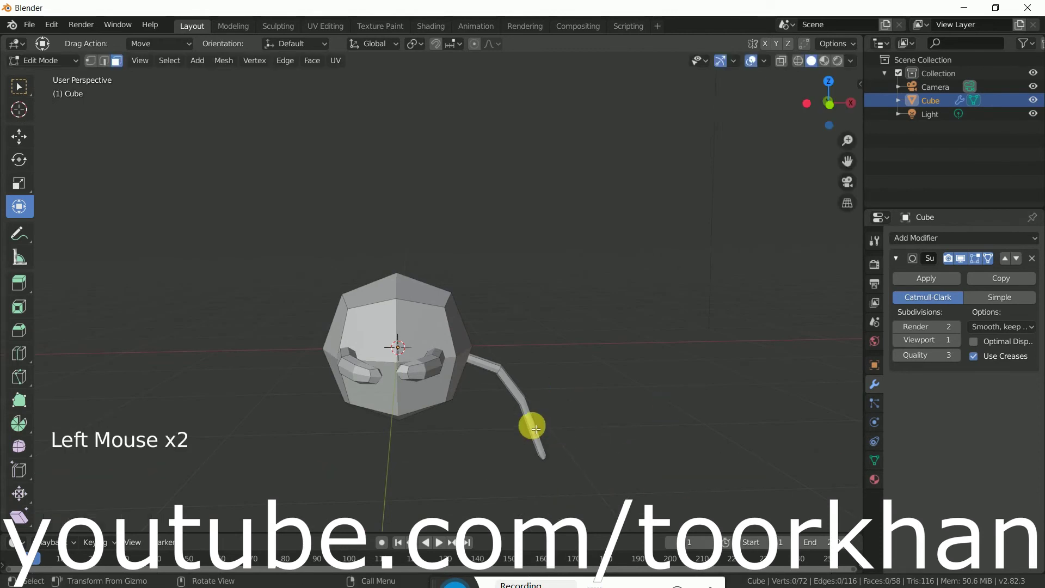
Step: Select the leg's two lower segments from the tip upward, rotate them about Y and move them inward along X
scroll(548, 434, up, 2)
shift+middle_drag(579, 464, 385, 404)
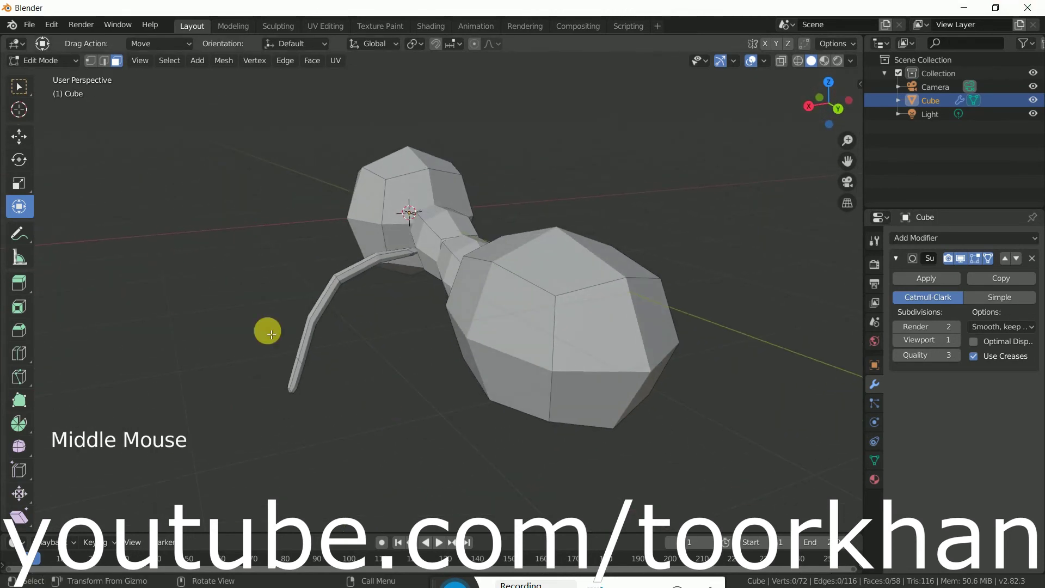
alt+click(294, 396)
click(294, 396)
click(308, 396)
key(ctrl+KP_Add)
key(ctrl+KP_Add)
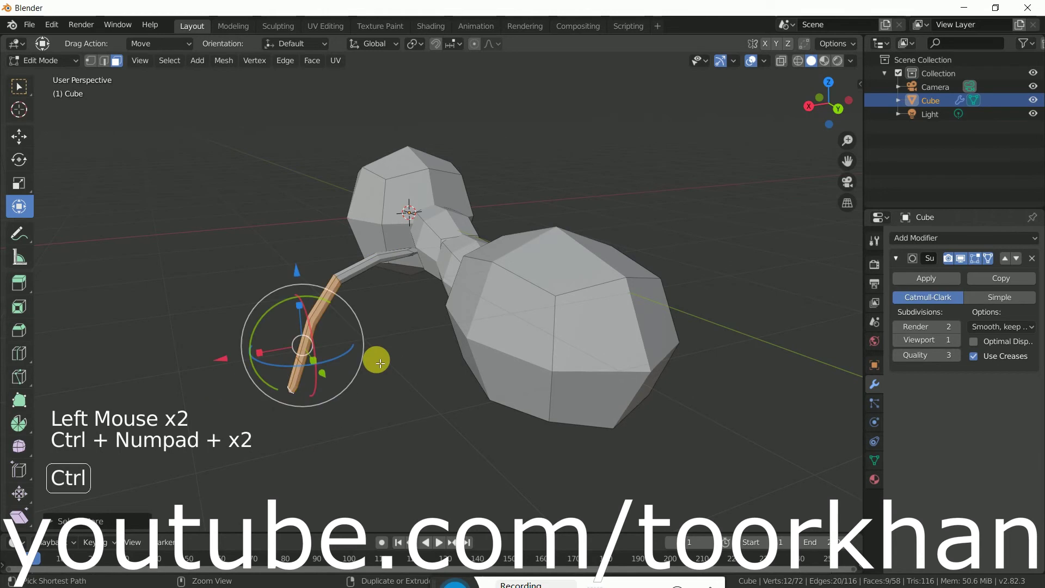
mouse_move(271, 305)
mouse_down()
mouse_move(288, 308)
mouse_move(262, 304)
mouse_up()
drag(217, 374, 263, 373)
Step: Select only the leg's tip face and move it outward to form a foot
click(344, 417)
click(326, 395)
drag(319, 392, 286, 389)
Step: Adjust the whole leg's position against the front body segment and duplicate it rearward along Y as the second leg
middle_drag(380, 392, 532, 410)
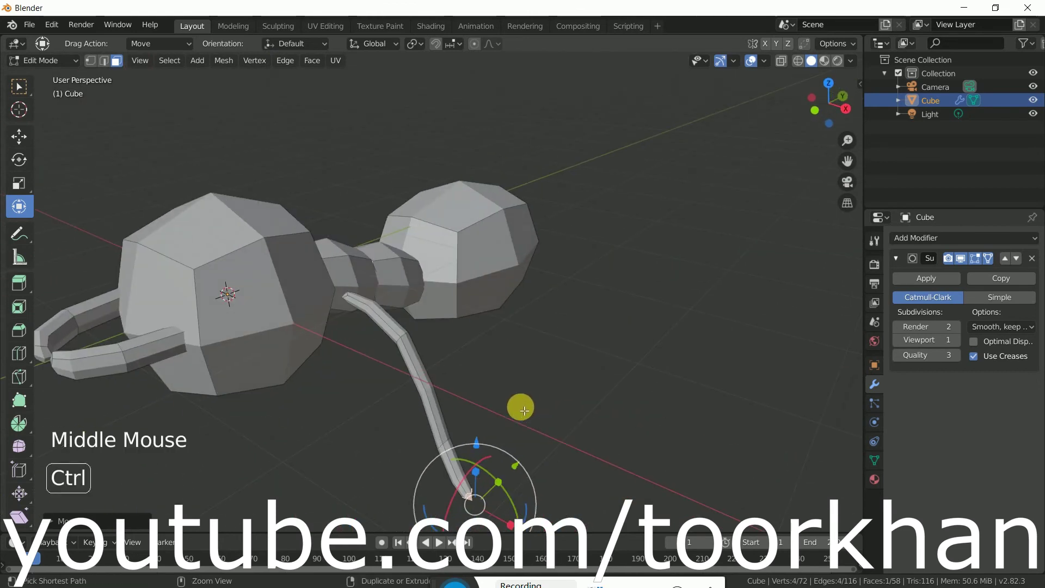
key(ctrl+l)
mouse_move(478, 397)
mouse_down()
mouse_move(479, 422)
mouse_move(471, 414)
mouse_up()
middle_drag(502, 404, 434, 399)
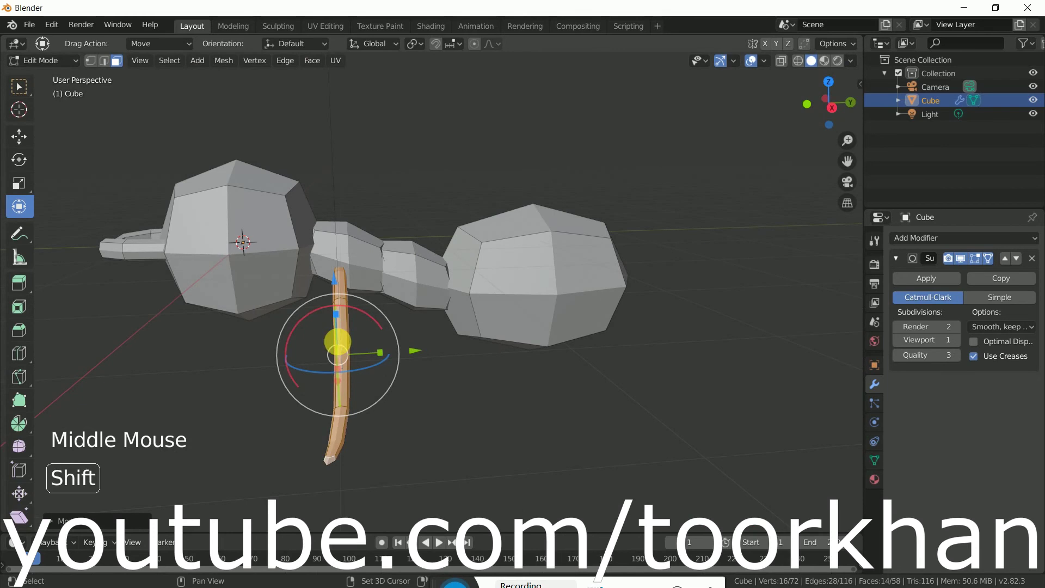
key(shift+d)
drag(412, 350, 507, 378)
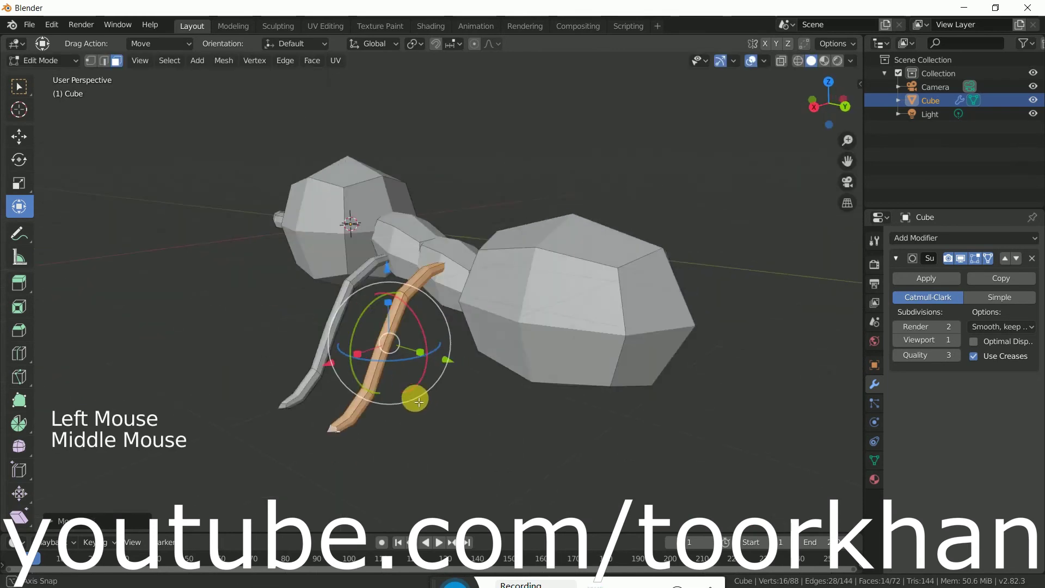
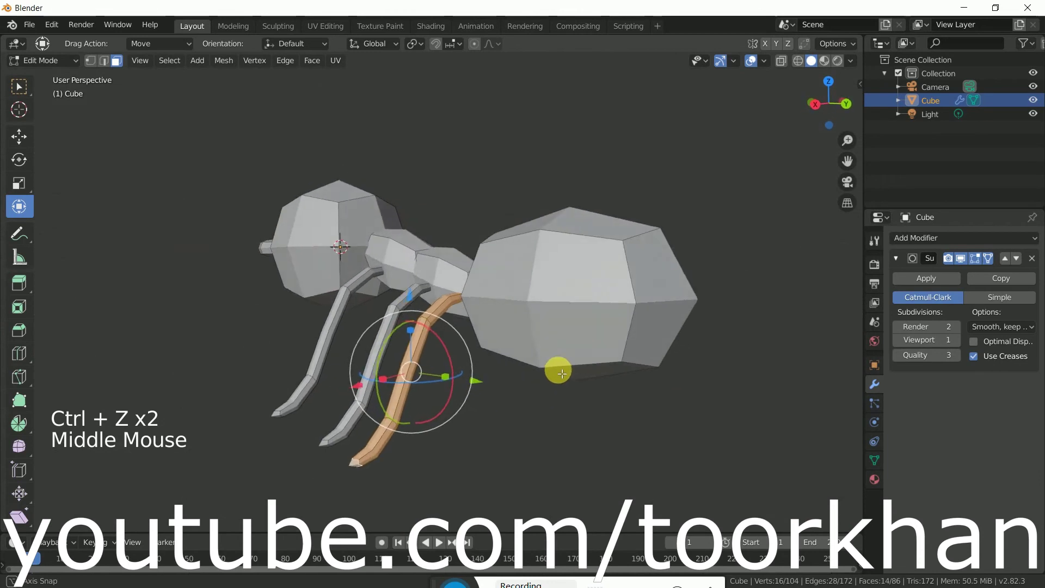
Step: Rotate the third leg about Z so it angles away from the others, and reposition its tip face
drag(458, 378, 381, 388)
middle_drag(458, 410, 456, 376)
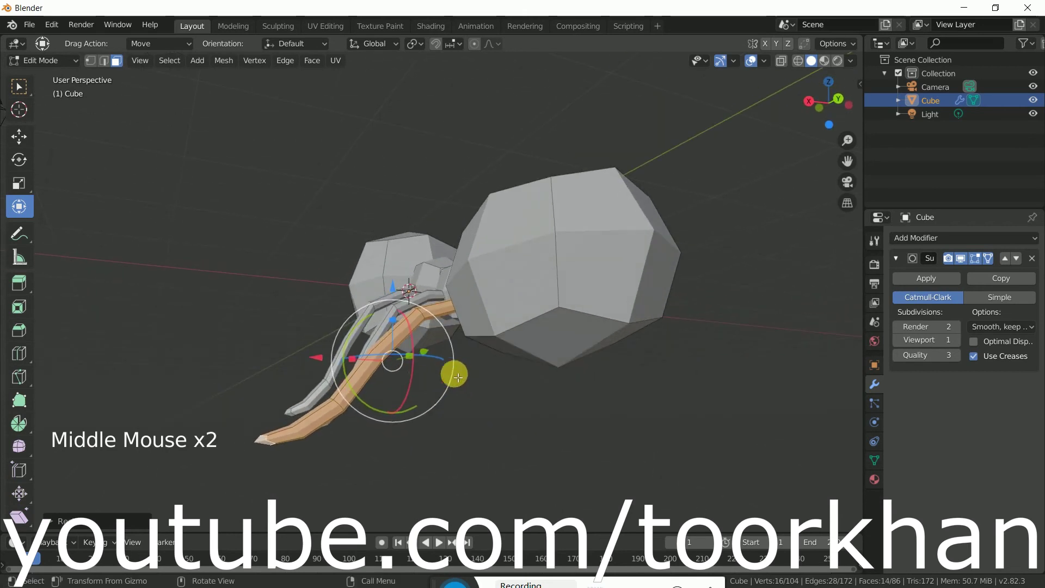
click(262, 439)
drag(260, 439, 300, 472)
Step: Select the complete front leg, duplicate it, and move the copy along X to the opposite side of the body
middle_drag(368, 369, 465, 417)
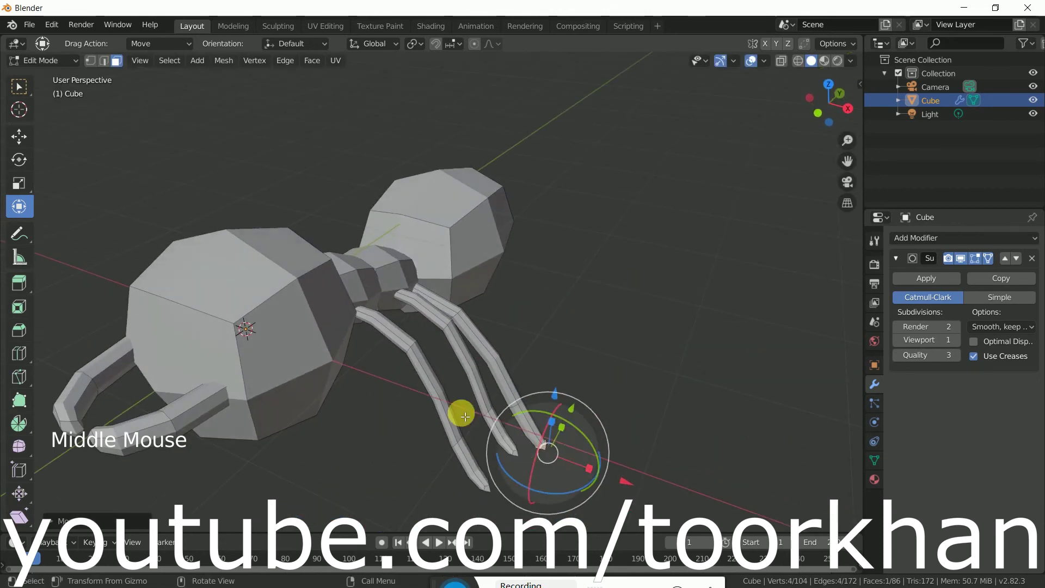
click(428, 378)
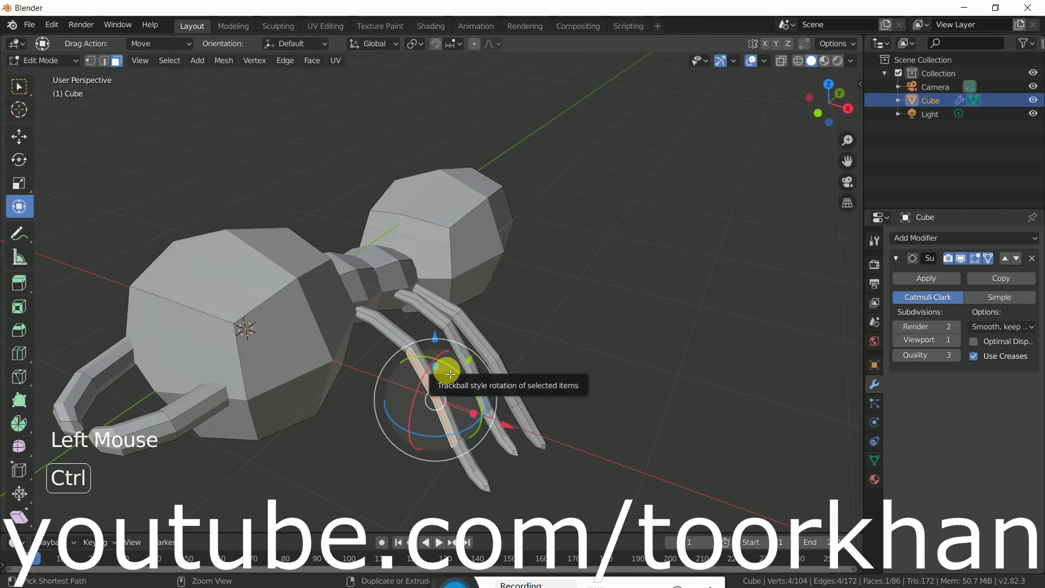
key(ctrl+l)
scroll(349, 398, down, 3)
middle_drag(358, 399, 432, 462)
key(shift+d)
right_click(495, 417)
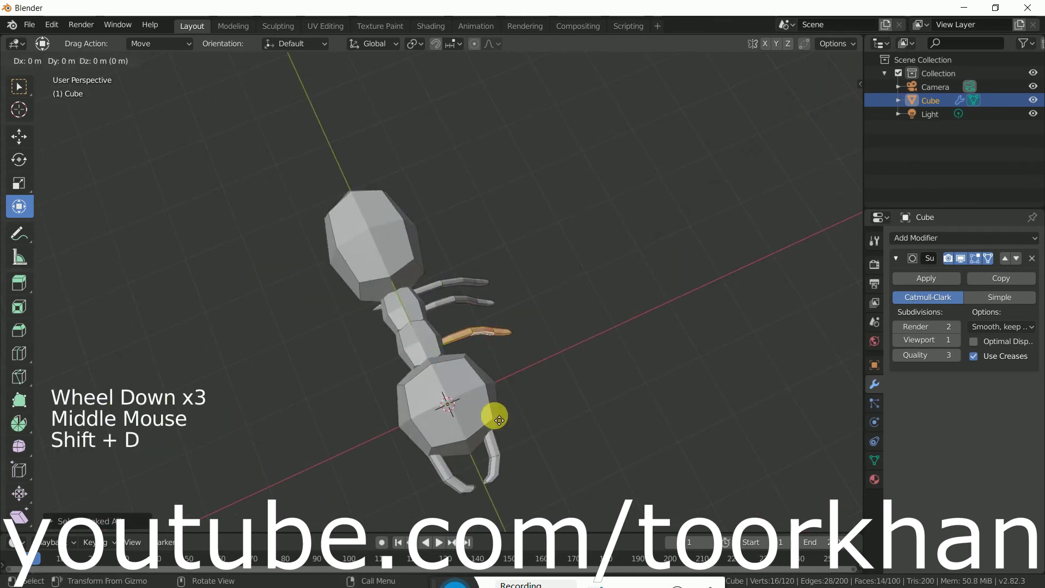
drag(552, 296, 539, 320)
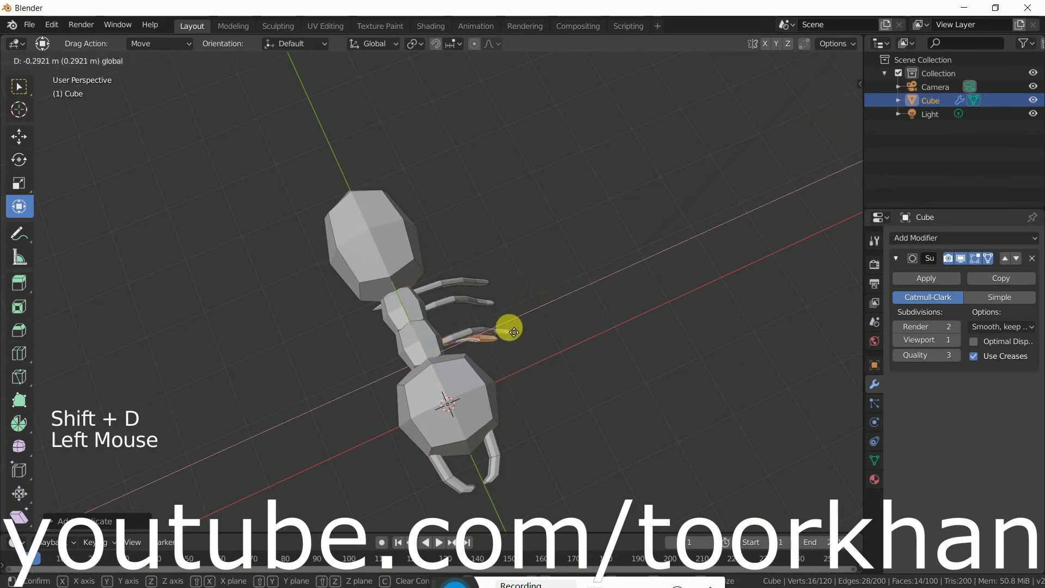
drag(431, 359, 431, 361)
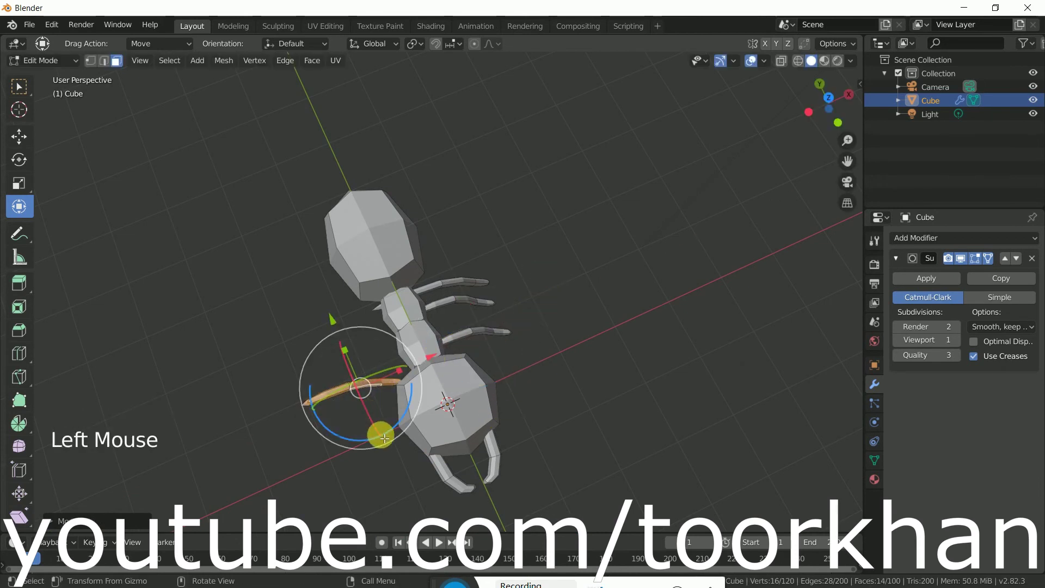
Step: Rotate the copied front leg about 180 degrees around Z and position it against the front body segment
drag(354, 436, 351, 440)
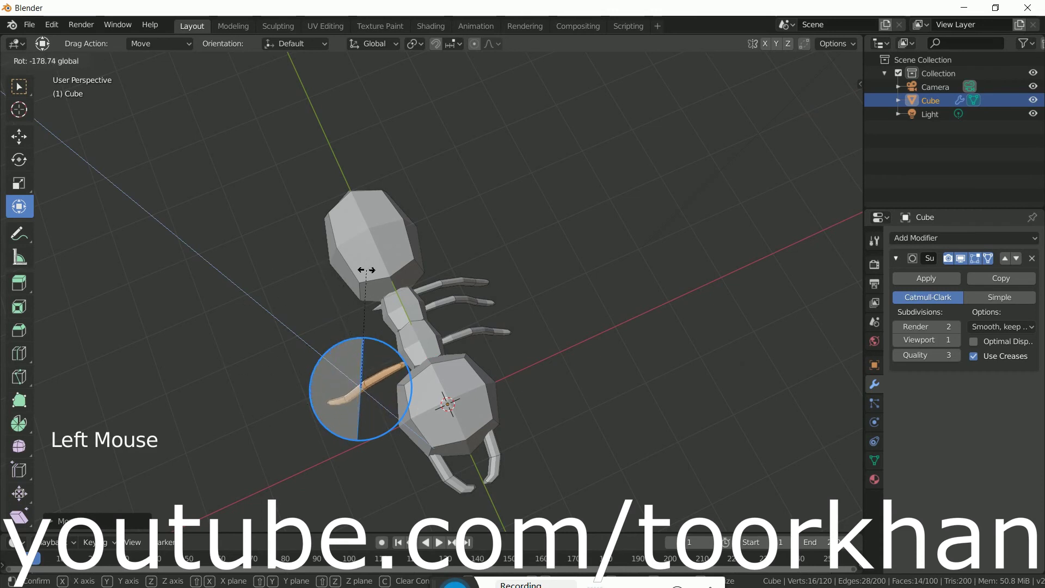
drag(366, 271, 357, 416)
drag(447, 372, 447, 348)
drag(344, 313, 354, 448)
Step: Duplicate the opposite-side front leg, move the copy rearward along Y as the middle leg, and lower it along Z
middle_drag(354, 448, 448, 422)
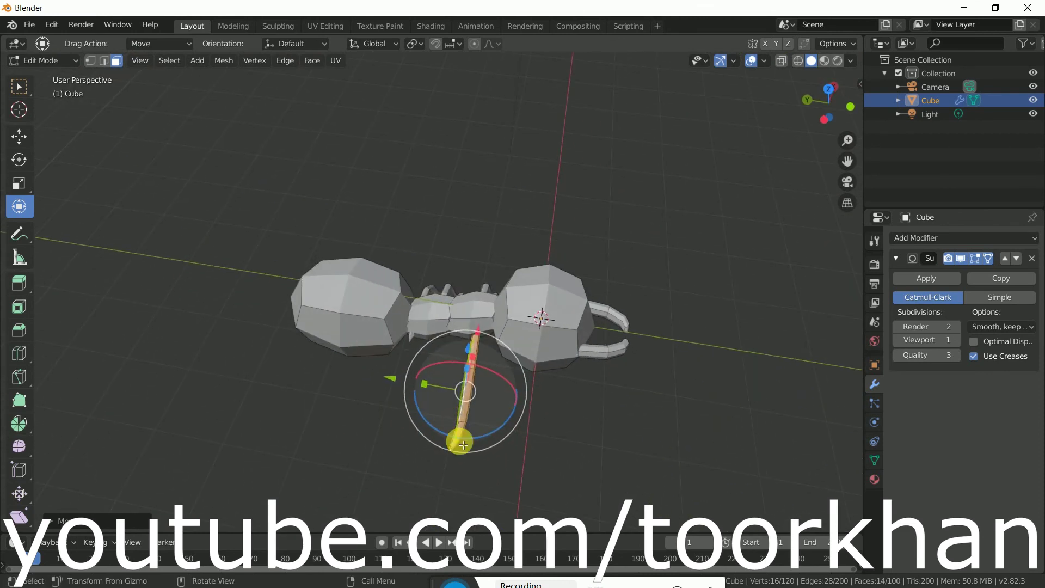
key(shift+d)
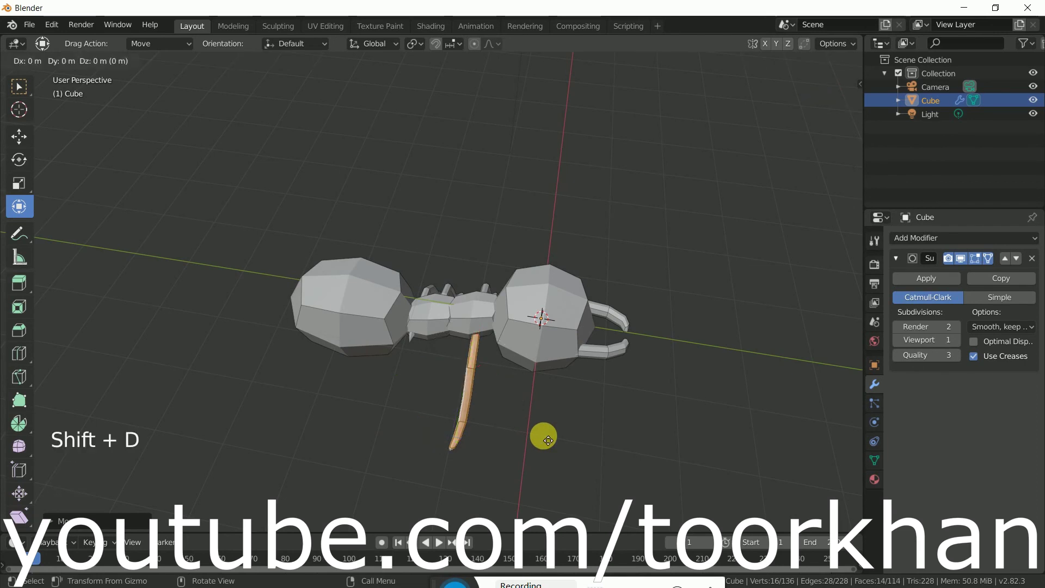
right_click(543, 436)
drag(386, 376, 373, 401)
middle_drag(373, 401, 486, 343)
drag(467, 243, 472, 281)
Step: Duplicate the middle leg and move the copy about 0.49 m rearward along Y as the rear leg
key(shift+d)
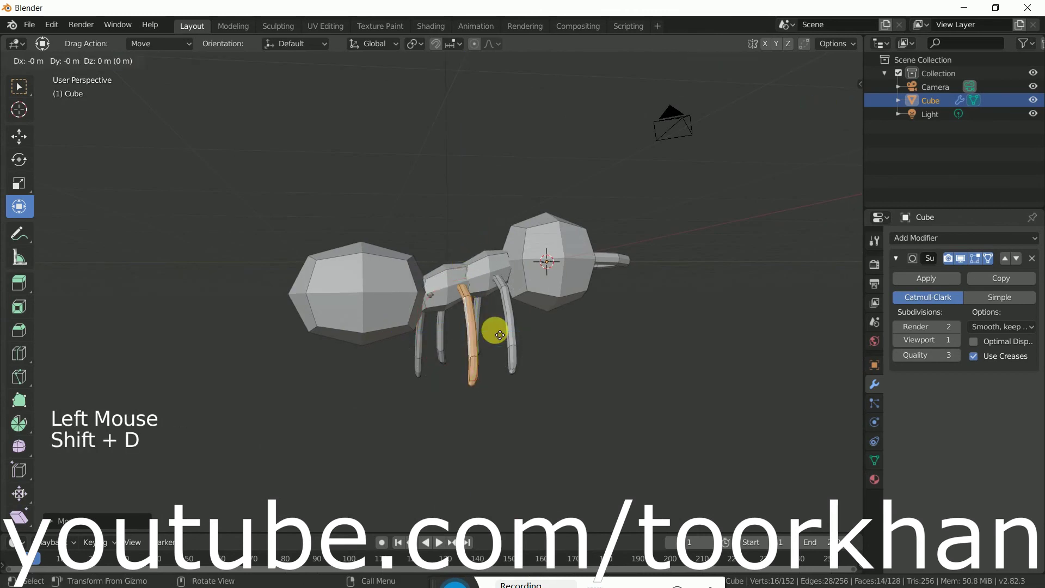
drag(398, 339, 377, 338)
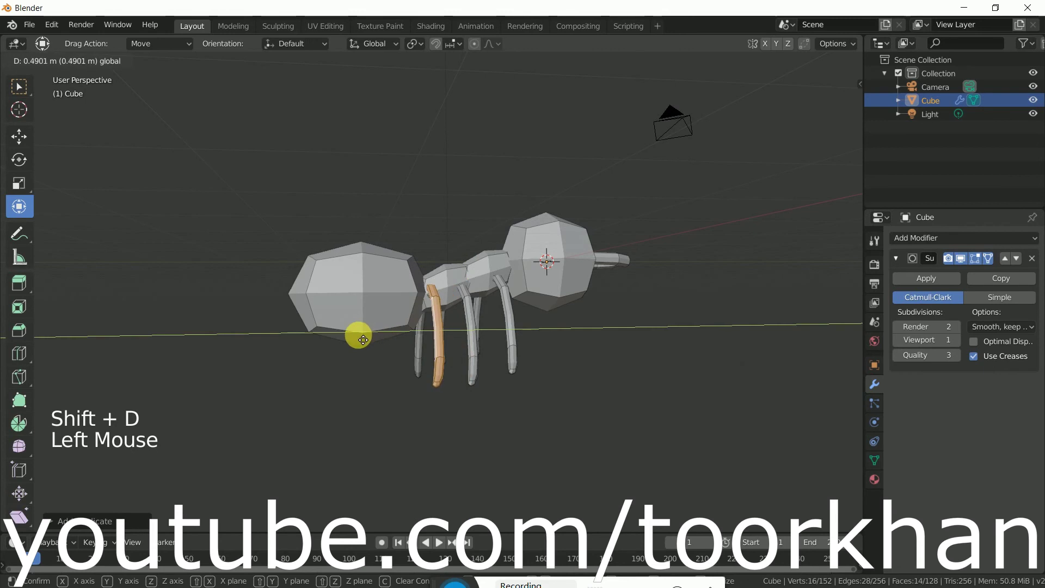
click(363, 340)
Step: Adjust the rear leg's angle and position so its upper end meets the rear body segment, and deselect it
drag(423, 252, 434, 260)
middle_drag(434, 259, 594, 381)
drag(477, 333, 456, 333)
drag(542, 277, 525, 269)
middle_drag(525, 268, 355, 388)
click(318, 392)
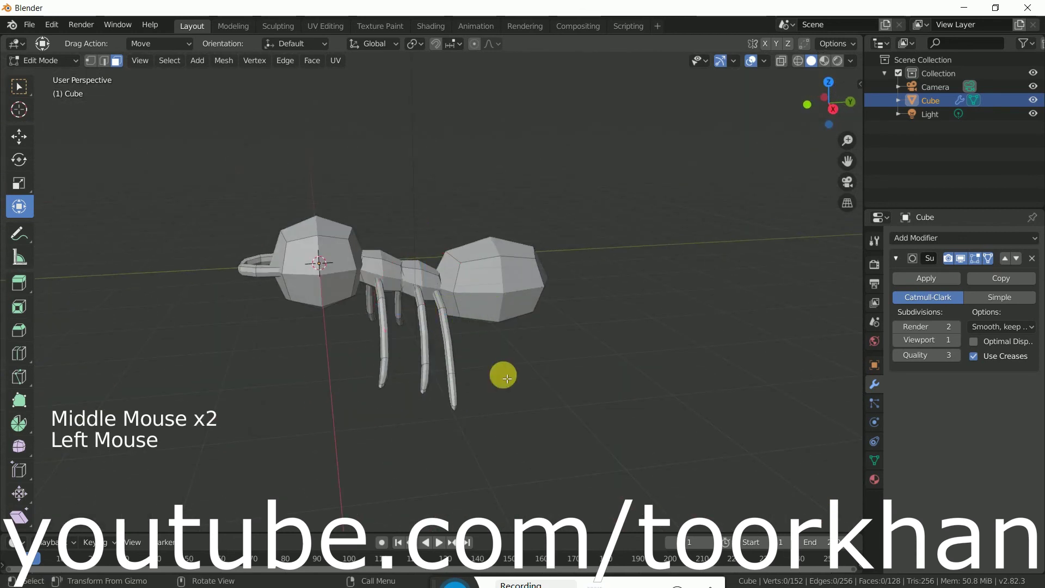
Step: Switch the ant to Object Mode and apply Shade Smooth to it
key(Tab)
click(44, 63)
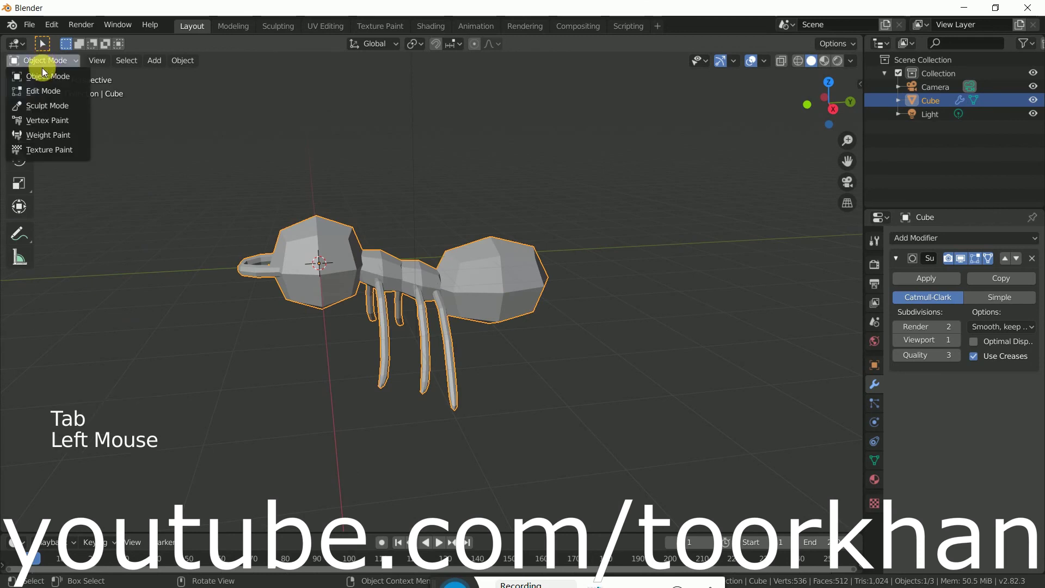
middle_drag(435, 269, 312, 329)
scroll(417, 314, down, 3)
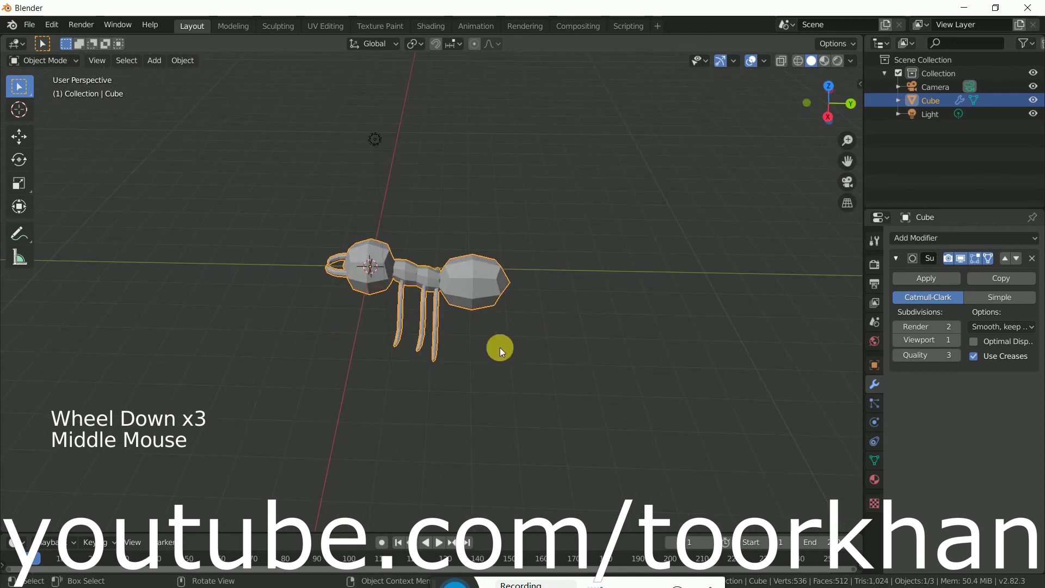
middle_drag(460, 319, 411, 303)
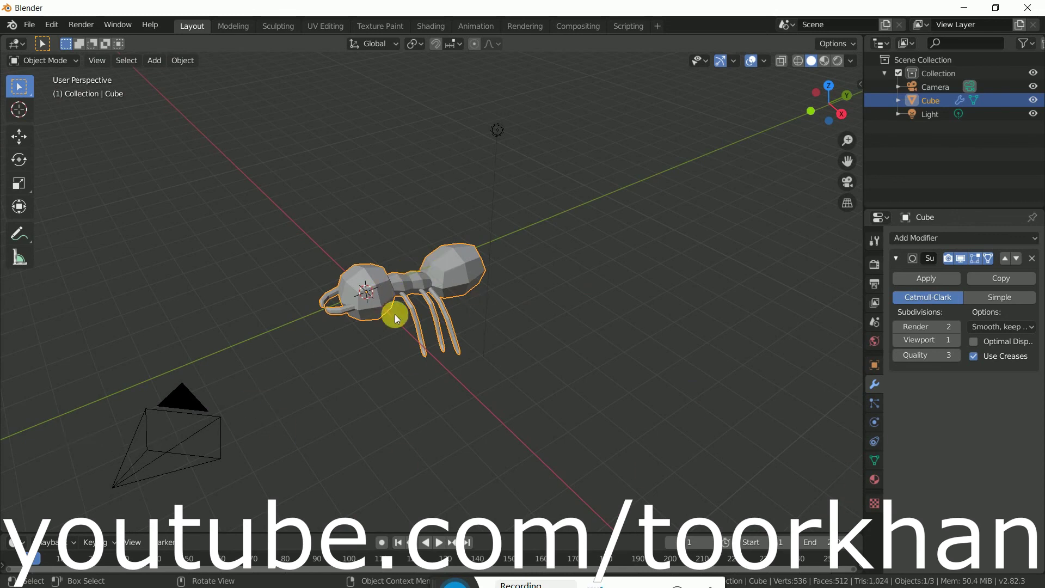
scroll(395, 312, up, 5)
middle_drag(397, 309, 448, 241)
right_click(428, 222)
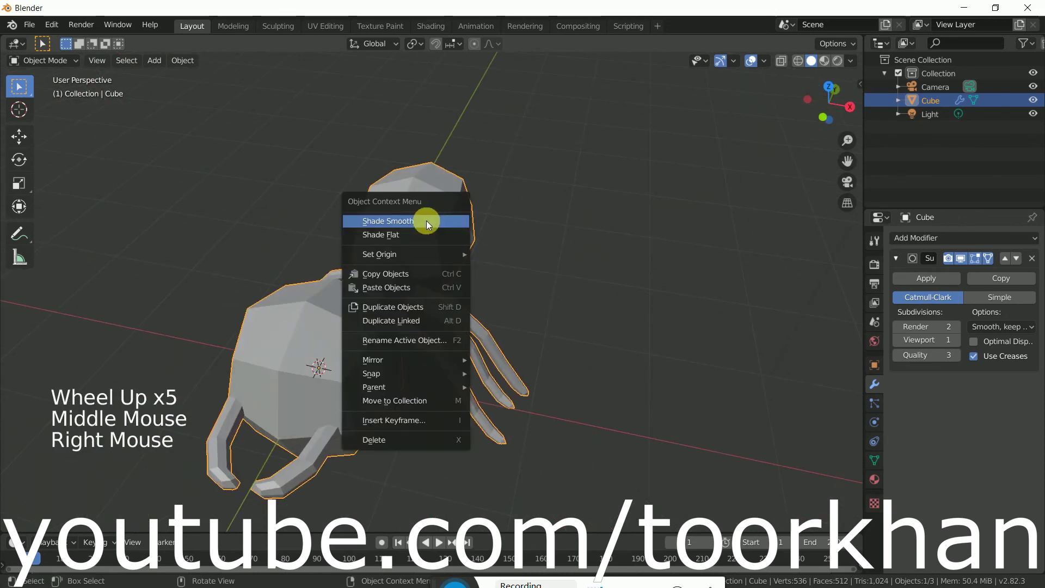
click(427, 222)
middle_drag(347, 335, 369, 307)
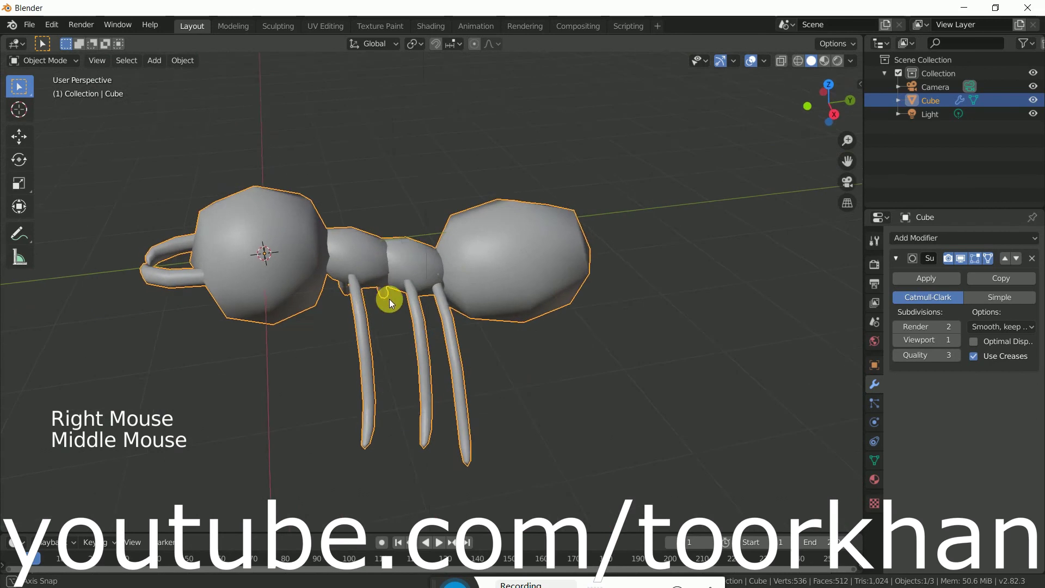
right_click(438, 253)
click(451, 255)
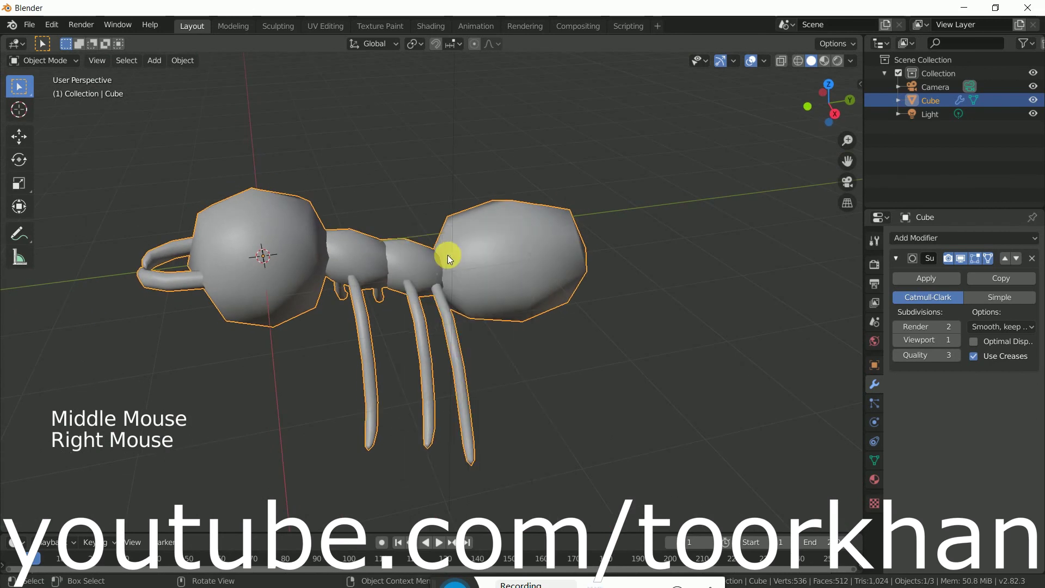
Step: Set the ant's Subdivision modifier Viewport level to 2
click(957, 341)
middle_drag(584, 337, 520, 320)
scroll(681, 338, down, 2)
scroll(681, 338, down, 1)
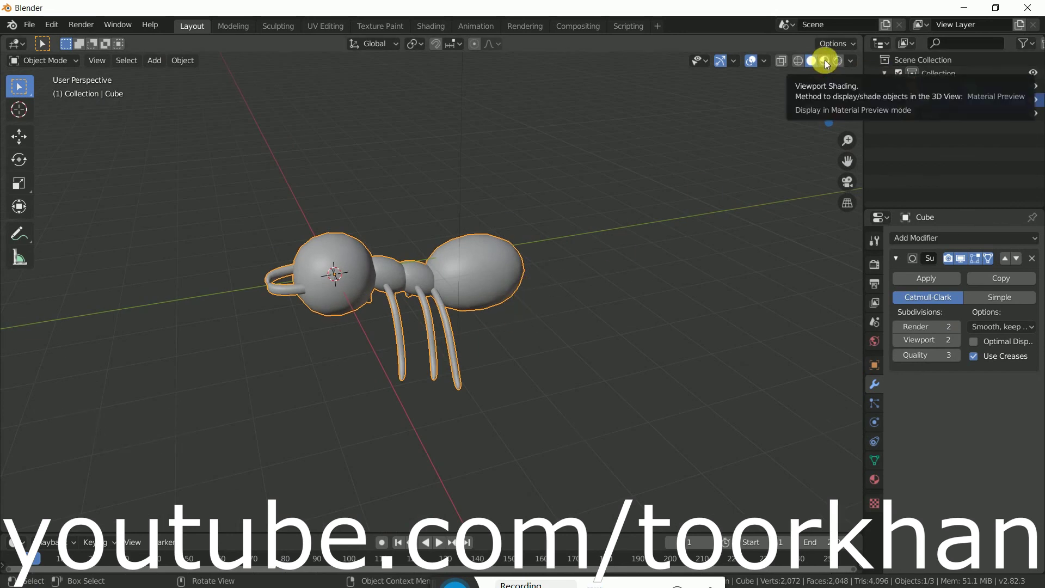
Step: Display the ant in Material Preview shading
click(825, 60)
middle_drag(505, 299, 606, 325)
scroll(636, 296, up, 4)
scroll(549, 264, down, 3)
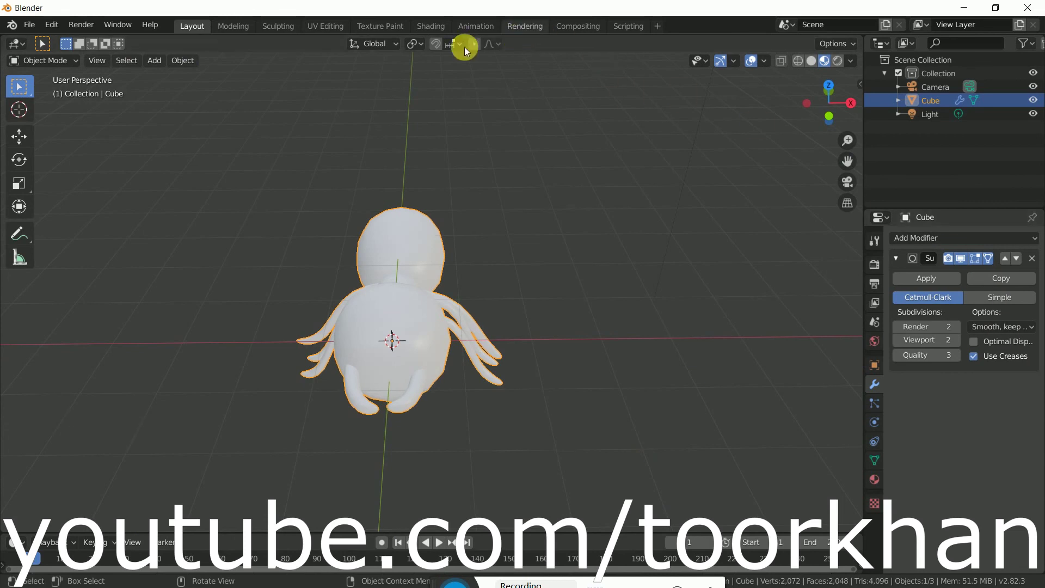
Step: Set the ant material's Base Color to a dark red with hue 0.039, saturation 1.000 and value 0.417
click(874, 479)
click(1004, 429)
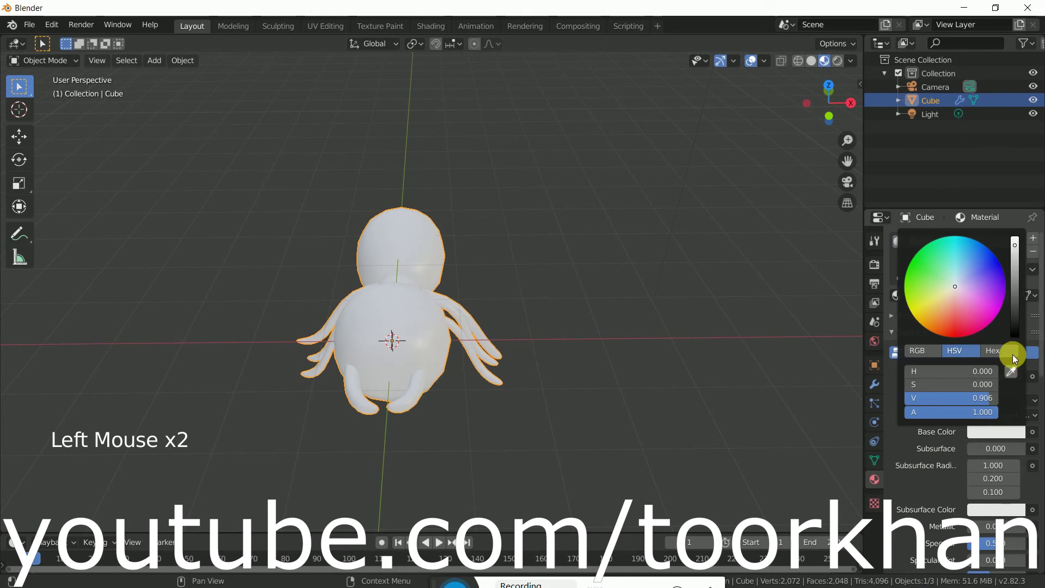
mouse_move(955, 287)
mouse_down()
mouse_move(925, 330)
mouse_move(958, 332)
mouse_move(919, 323)
mouse_move(941, 336)
mouse_up()
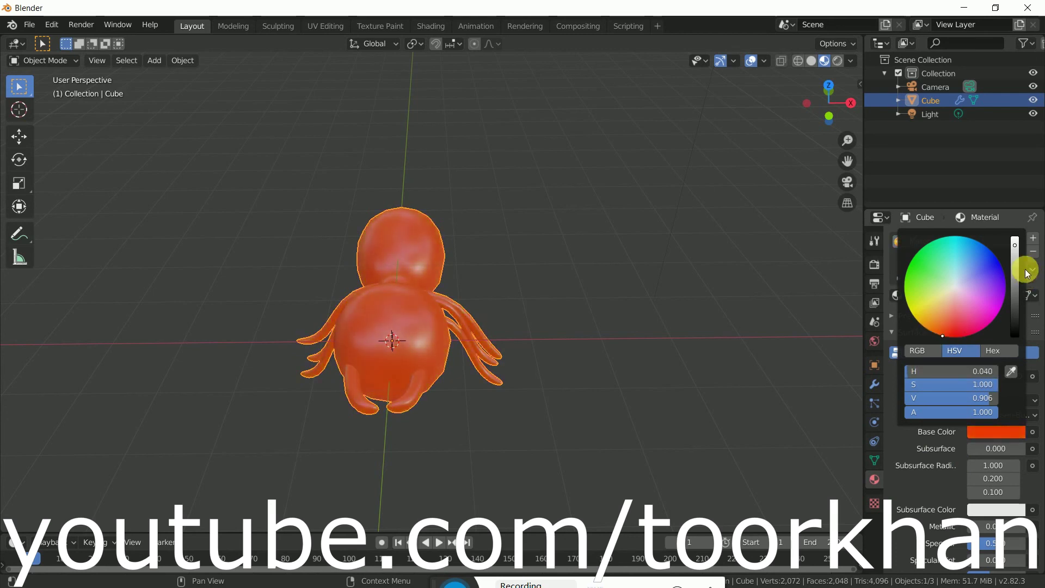
drag(1019, 252, 1015, 281)
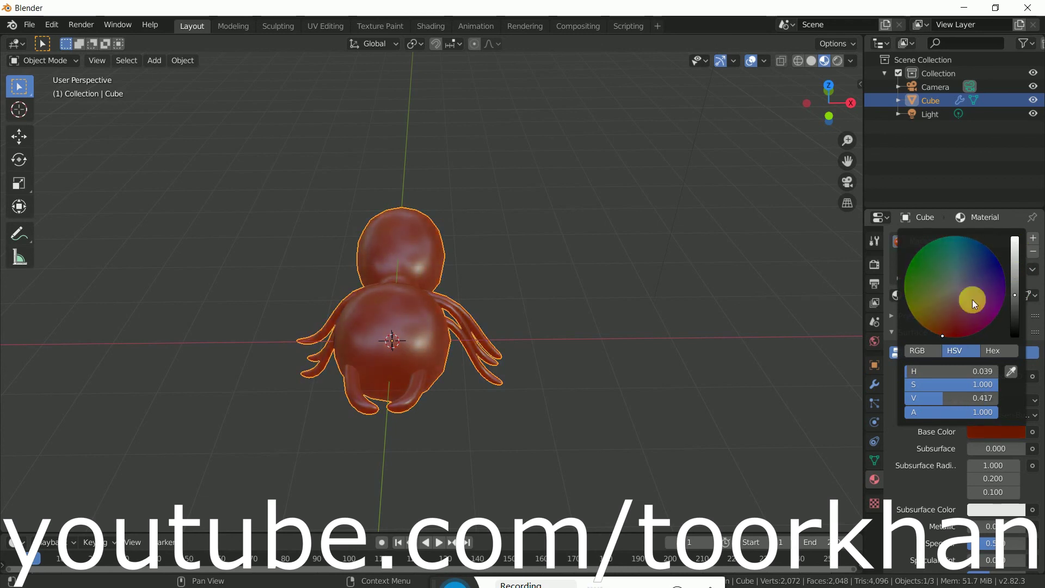
middle_drag(639, 389, 576, 303)
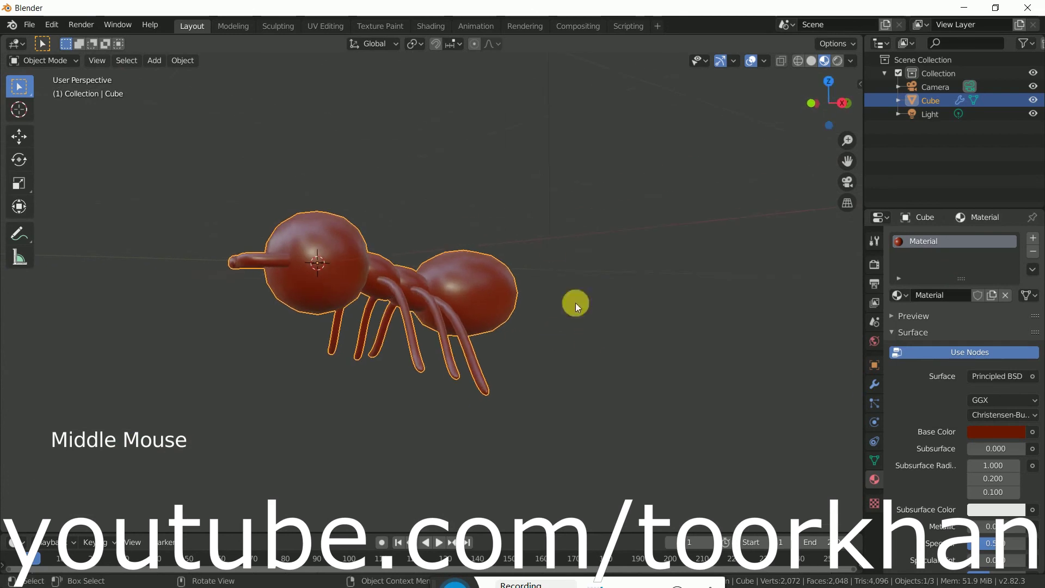
Step: Select the light instead of the ant and turn off the viewport overlays for a clean view
click(547, 227)
middle_drag(548, 227, 644, 289)
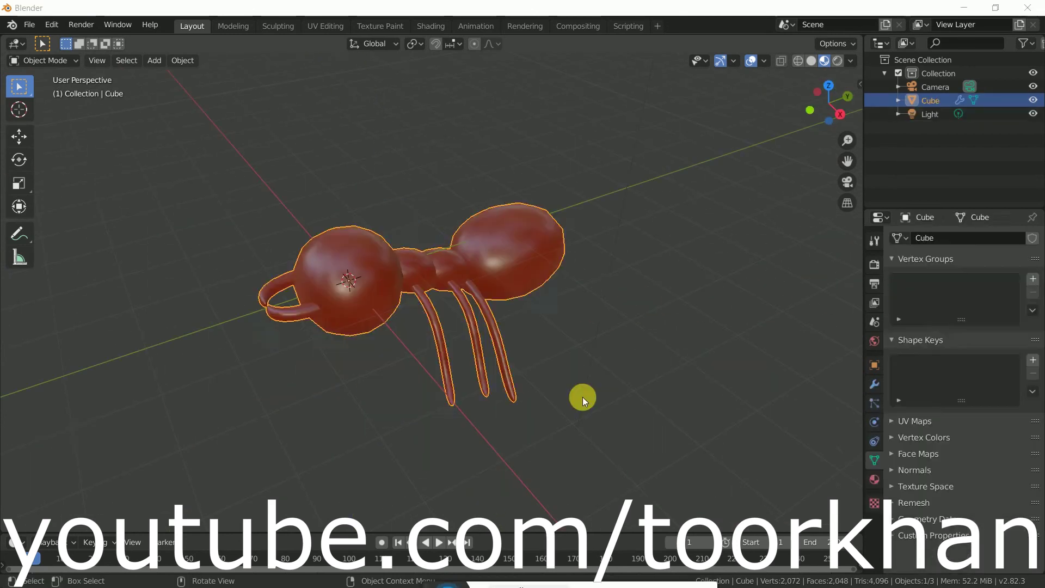
click(429, 372)
middle_drag(366, 359, 315, 403)
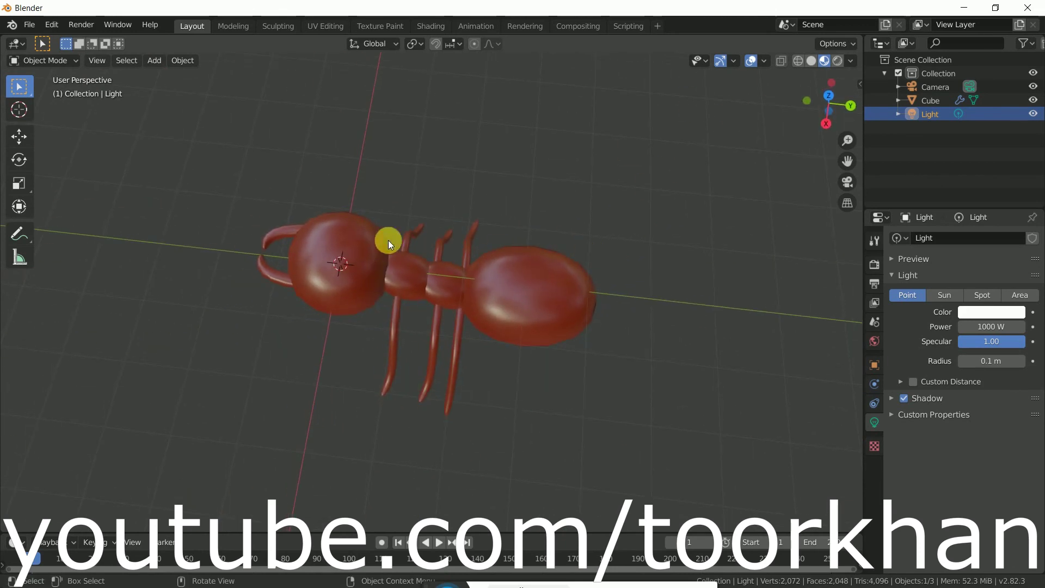
click(746, 60)
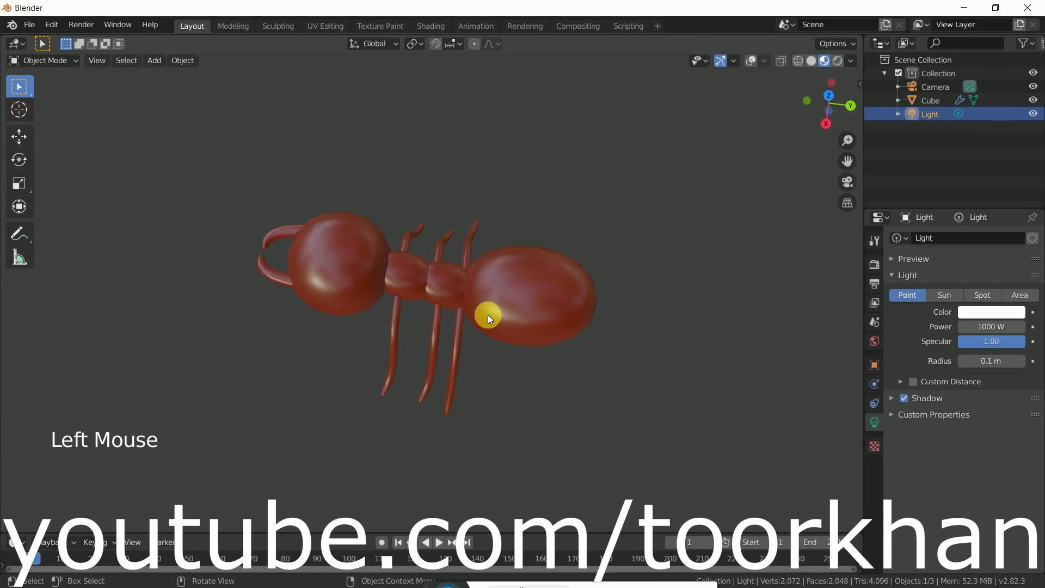